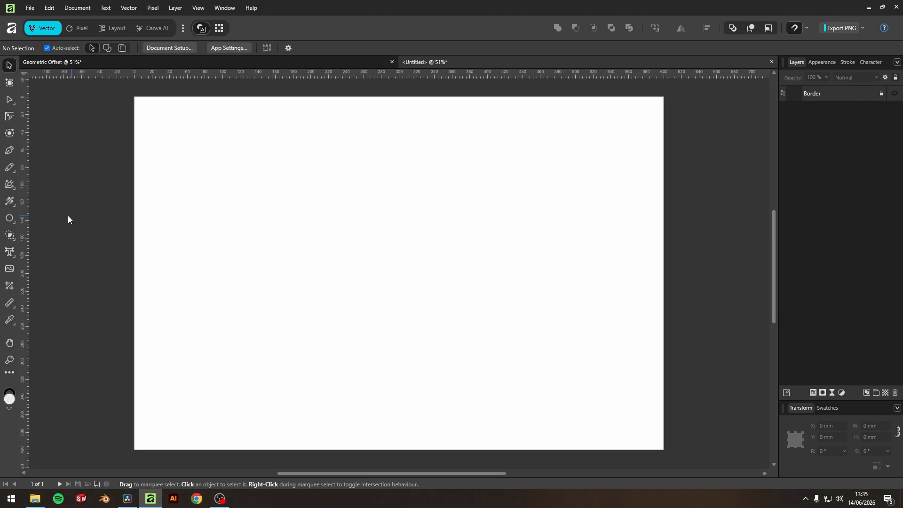
Step: Draw an ellipse with the Ellipse tool and set its width to 75 mm and height to 200 mm
click(11, 219)
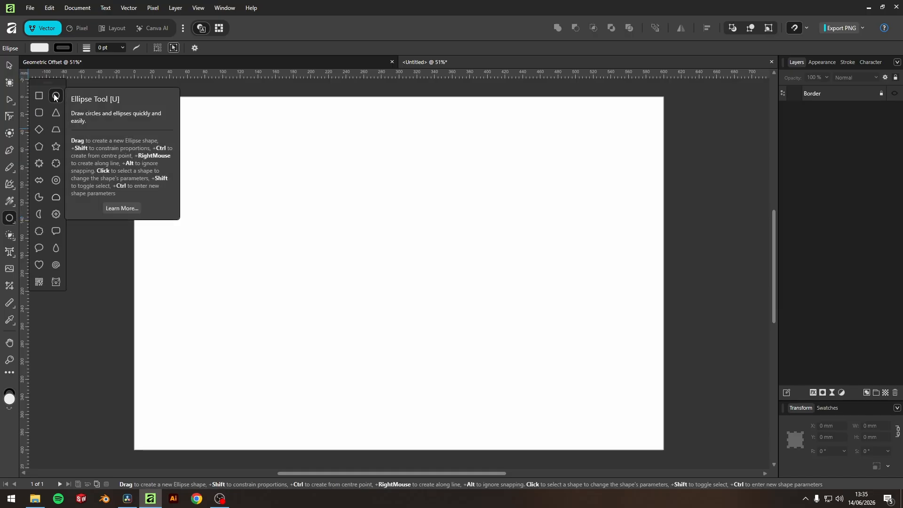
drag(378, 169, 456, 391)
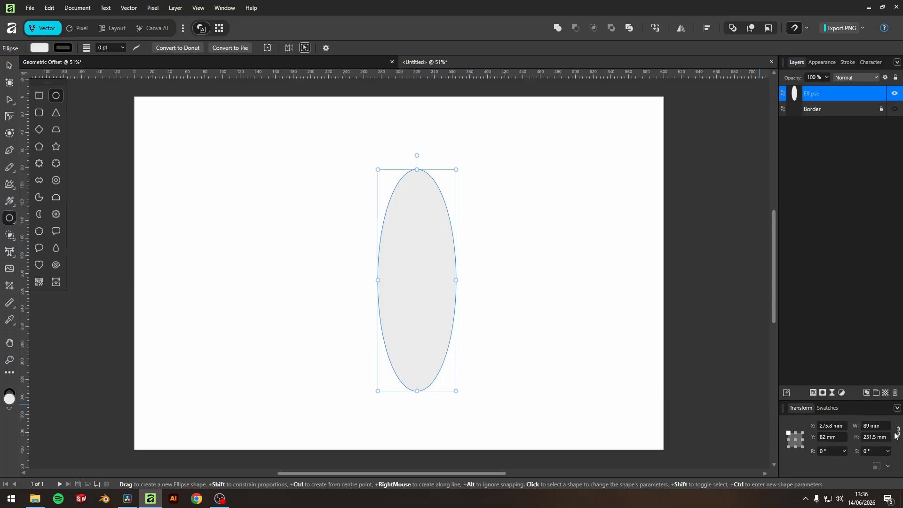
click(870, 428)
text(75)
click(871, 436)
text(200)
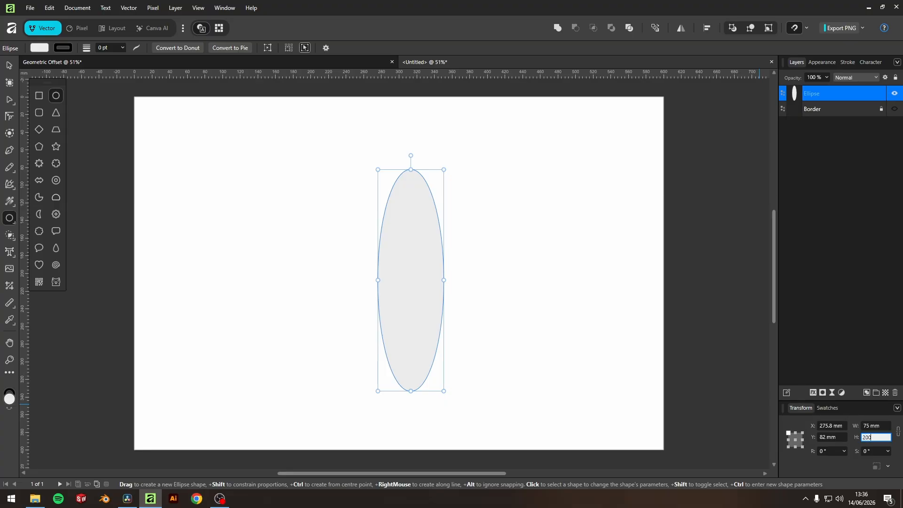
key(Return)
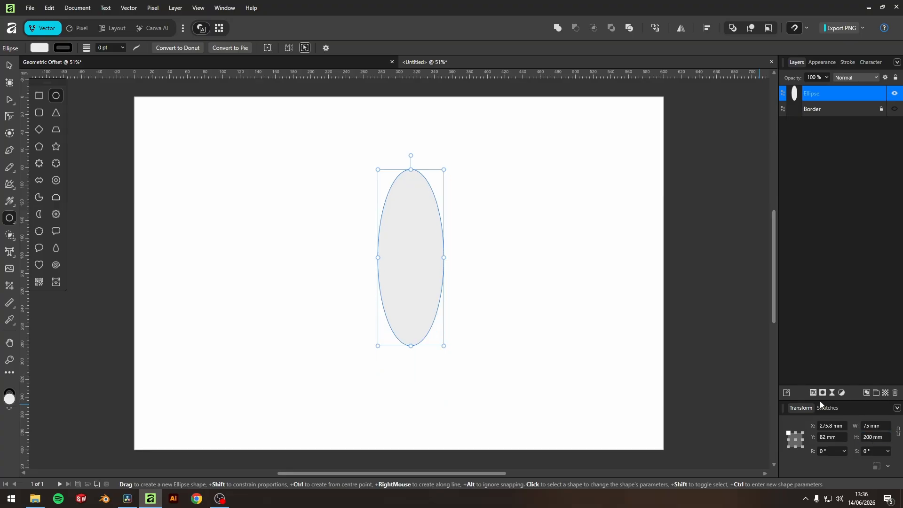
Step: Center the ellipse on the page horizontally and vertically
click(9, 65)
drag(422, 279, 438, 276)
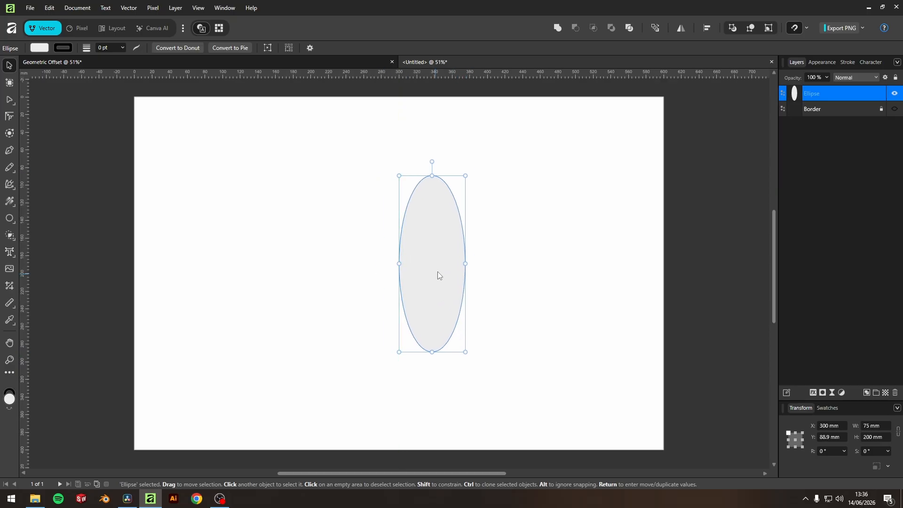
click(706, 29)
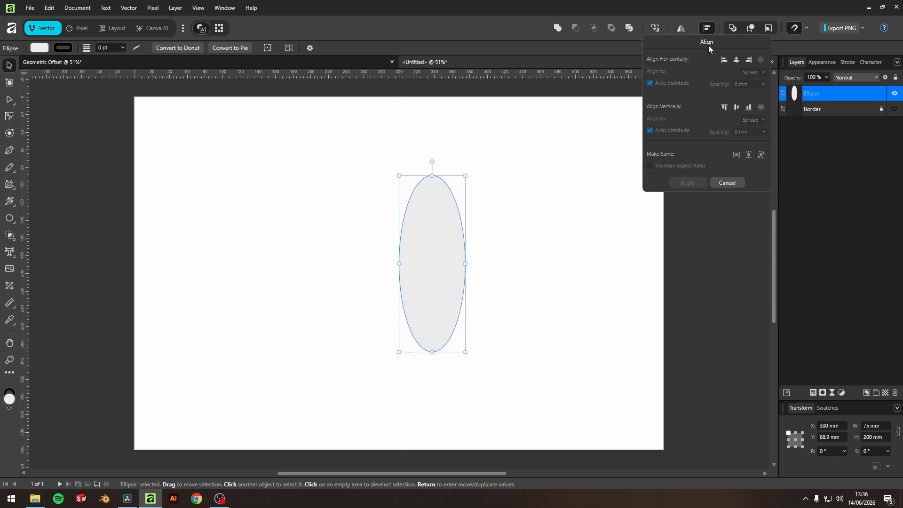
click(737, 60)
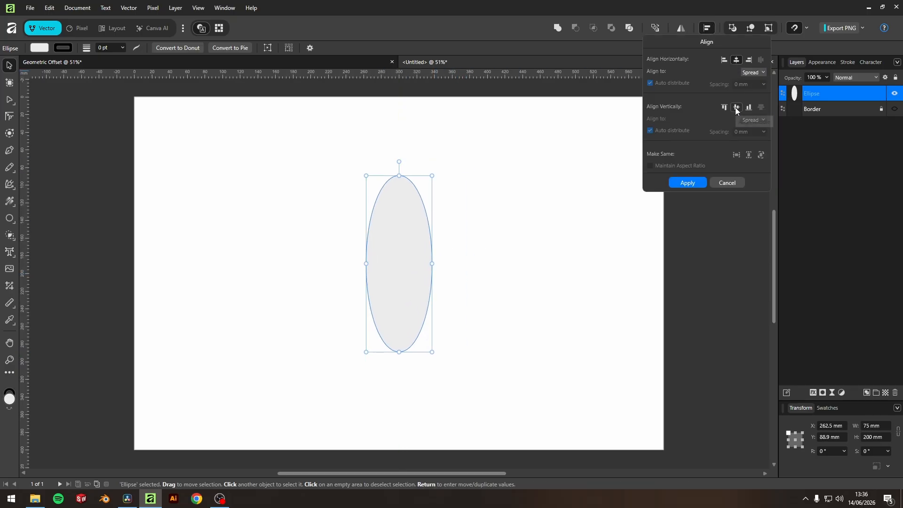
click(736, 107)
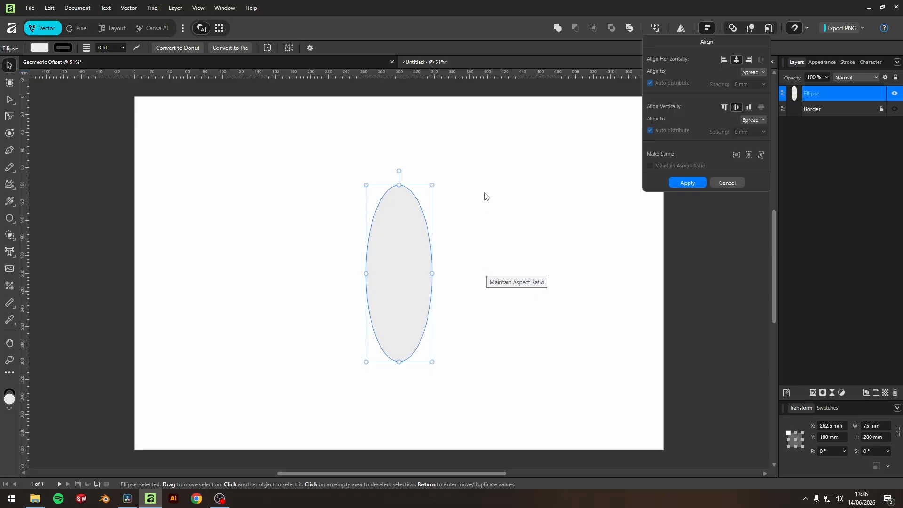
Step: Add a horizontal and a vertical guide crossing at the ellipse's centre
drag(486, 74, 489, 273)
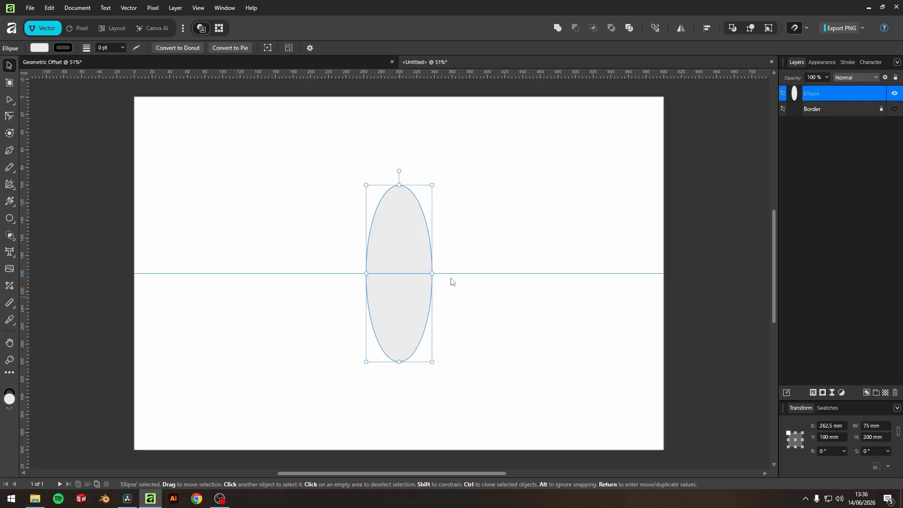
drag(27, 307, 400, 306)
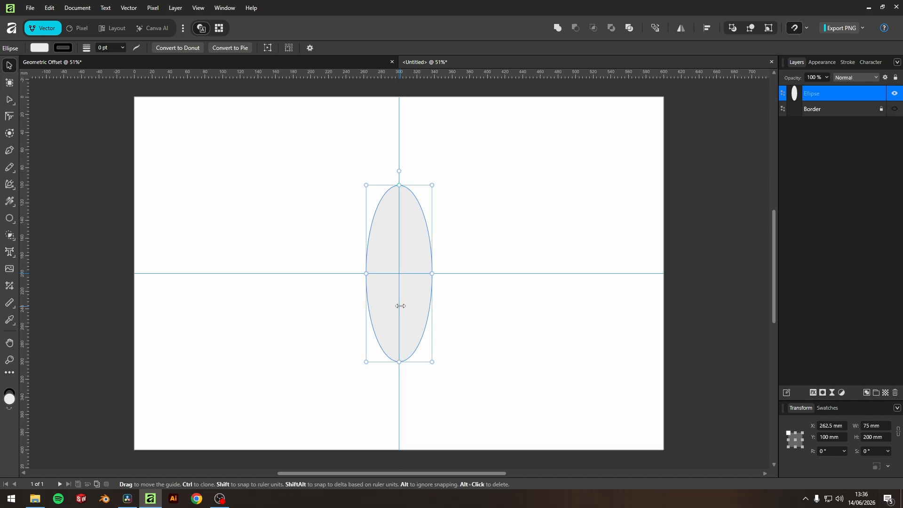
click(505, 320)
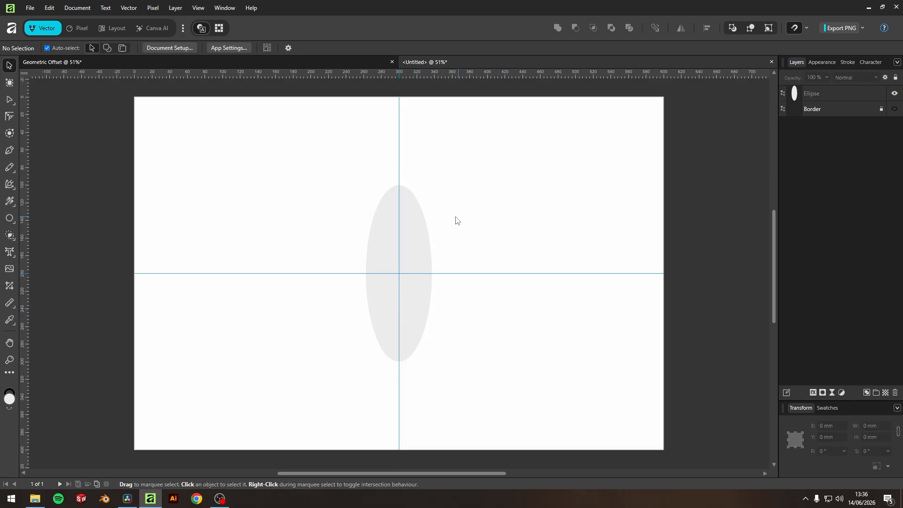
Step: Remove the ellipse's fill
click(417, 228)
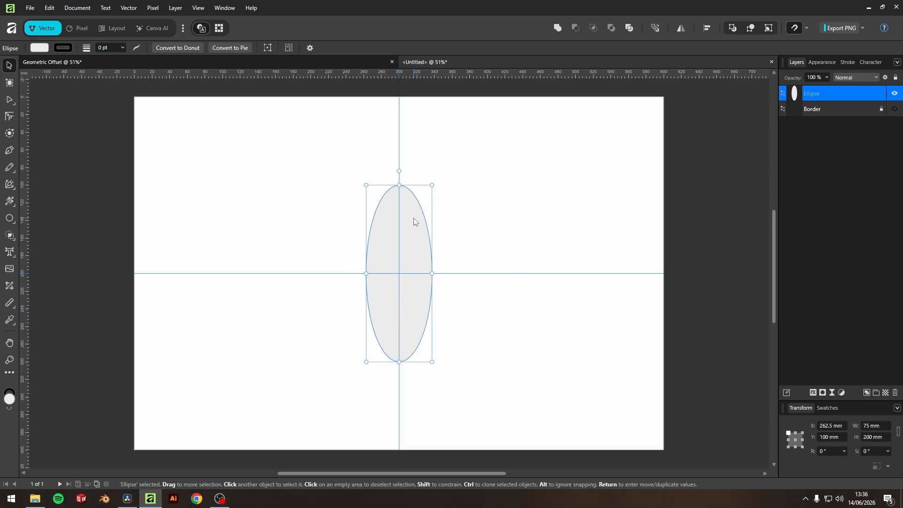
click(821, 62)
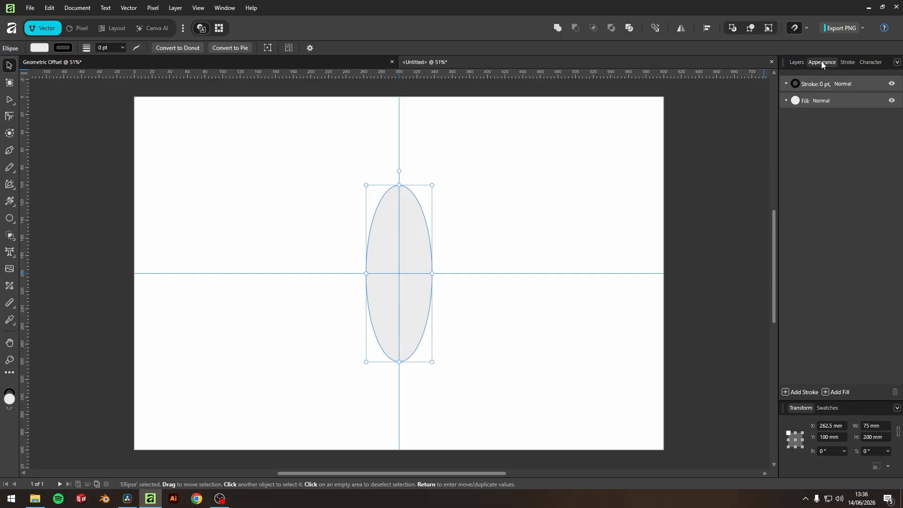
click(795, 100)
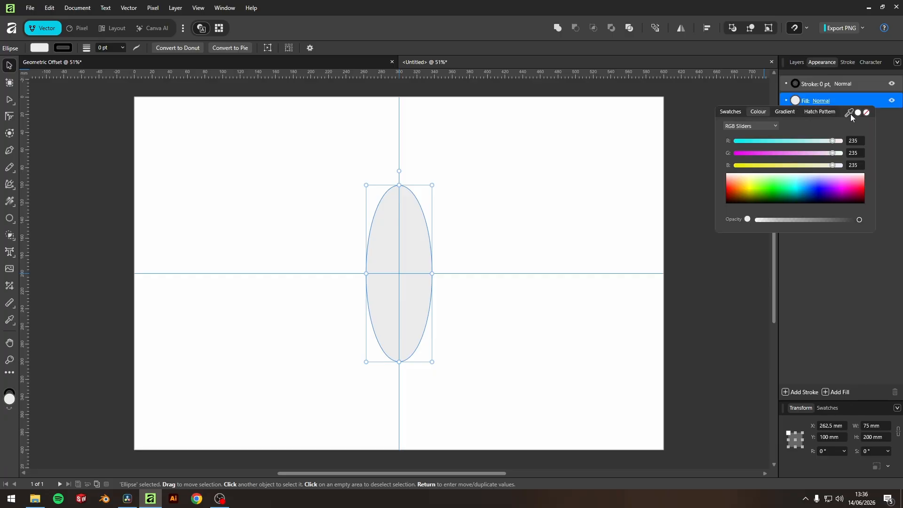
click(866, 112)
Step: Set the ellipse's stroke width to 10 pt
click(823, 84)
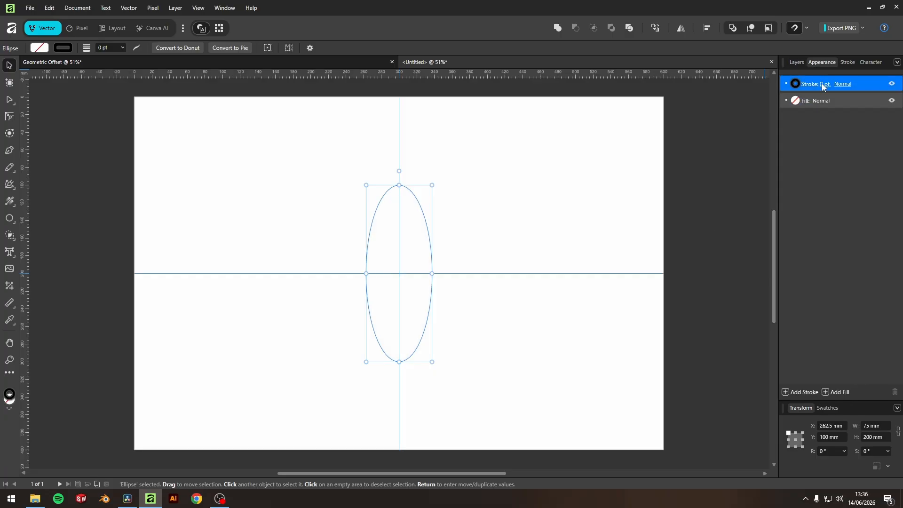
drag(793, 111, 803, 110)
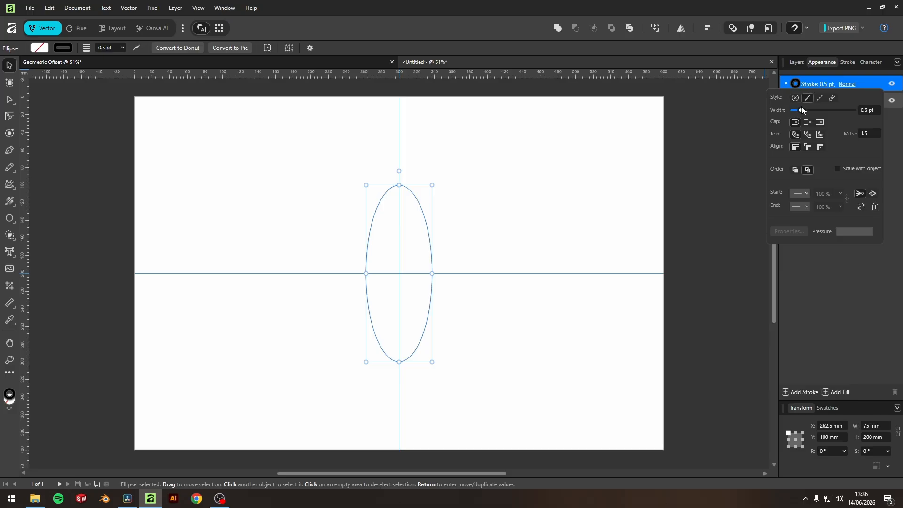
click(869, 110)
text(10)
key(Return)
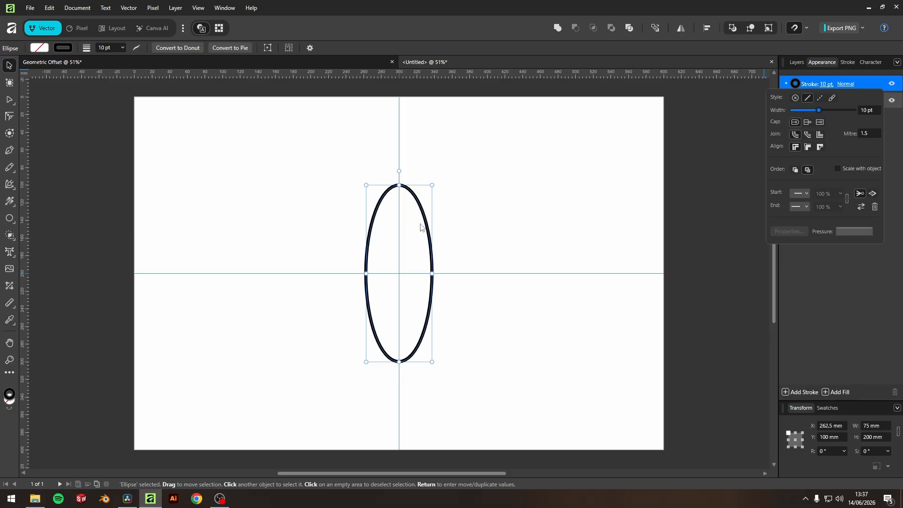
Step: Convert the ellipse to curves
scroll(408, 234, up, 2)
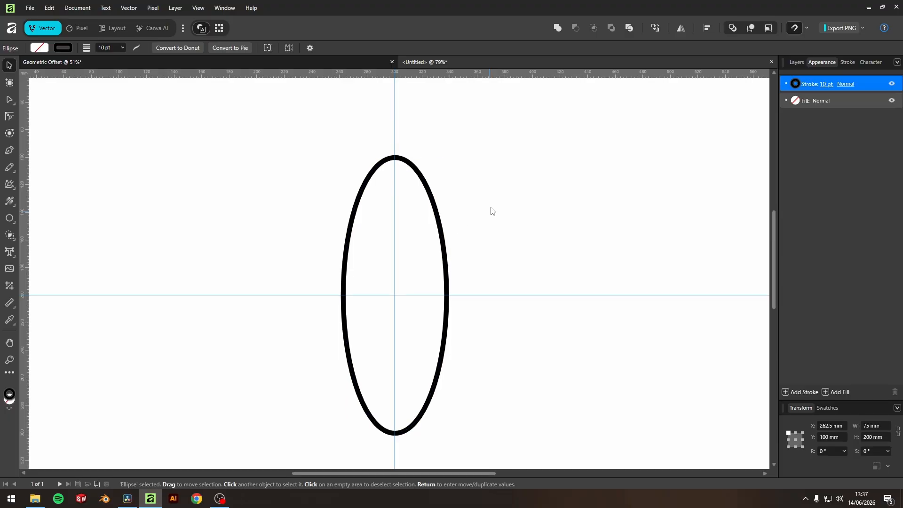
scroll(491, 205, down, 1)
click(468, 115)
drag(474, 135, 433, 179)
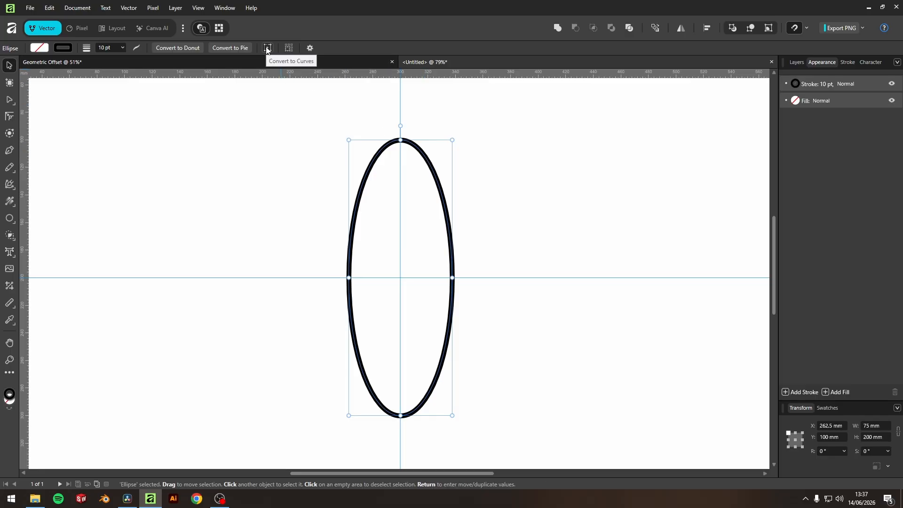
right_click(431, 168)
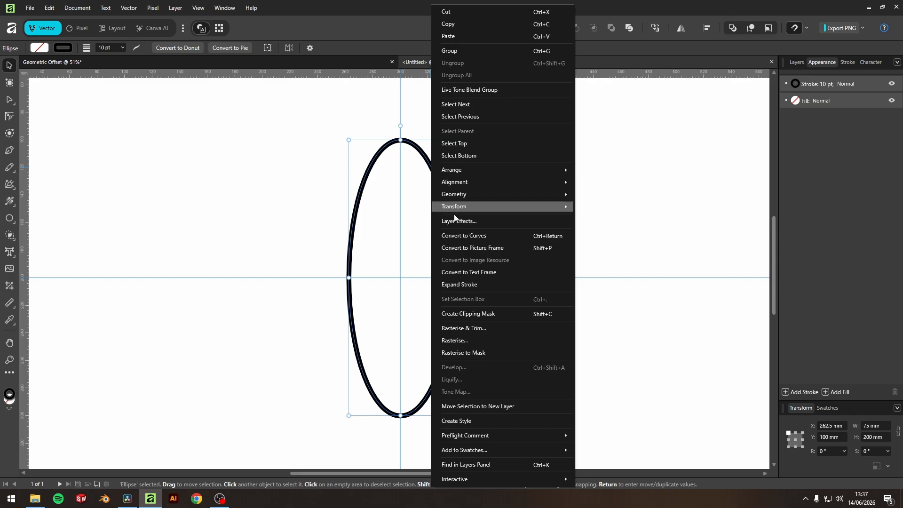
click(461, 233)
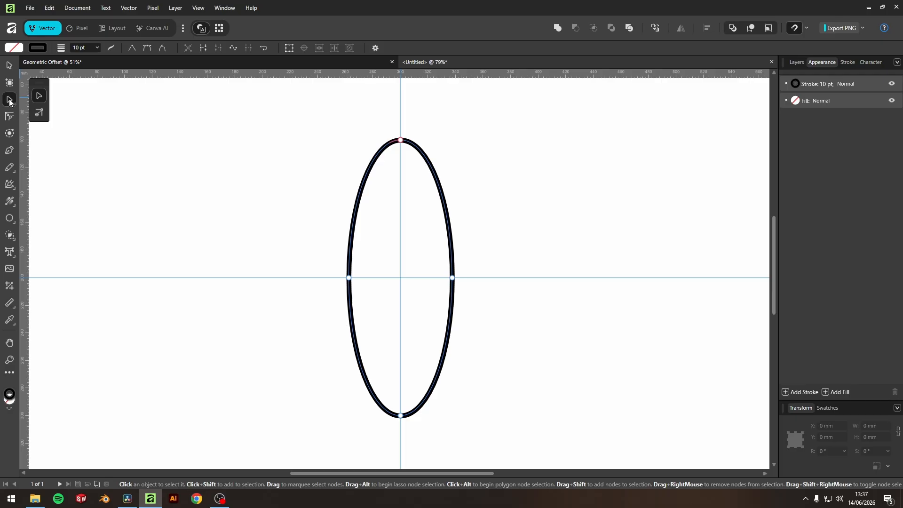
Step: Turn the top and bottom nodes into sharp corners to form a pointed leaf shape
drag(428, 127, 365, 164)
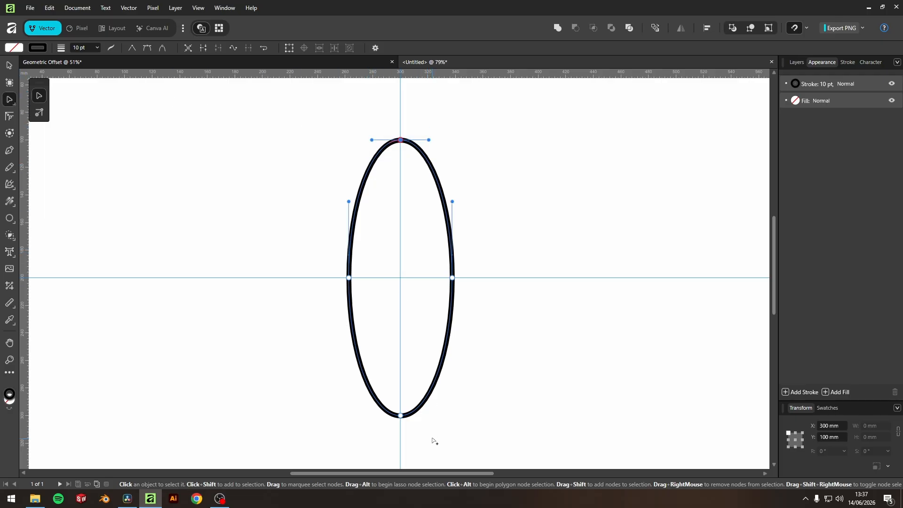
drag(433, 440, 364, 400)
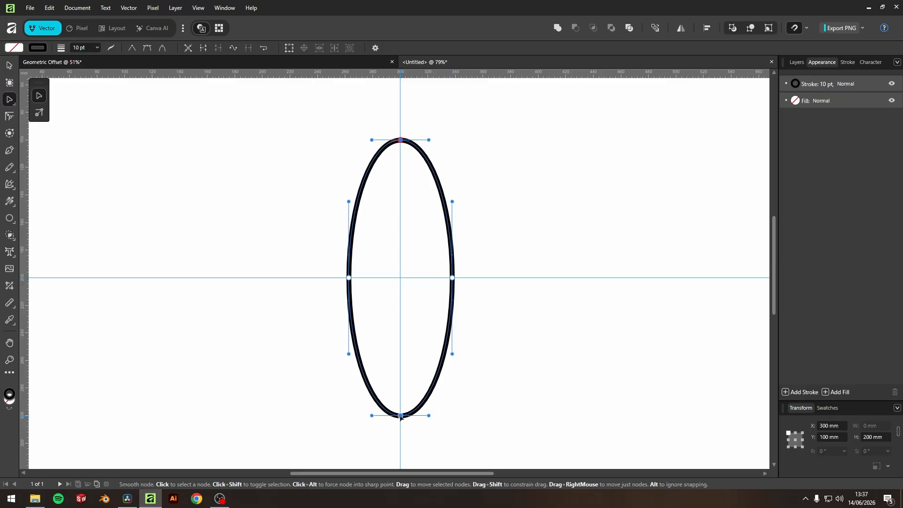
click(133, 49)
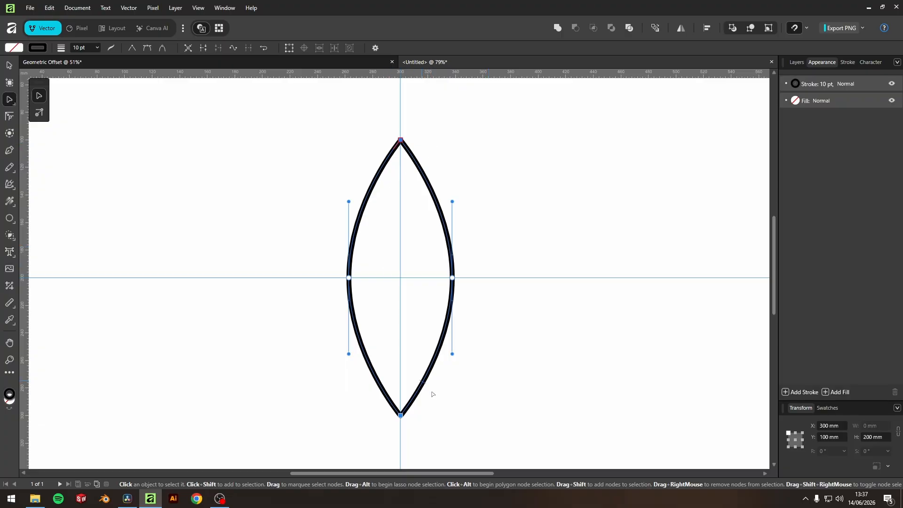
Step: Enable the transform origin for the leaf shape and place it at the shape's centre
click(9, 66)
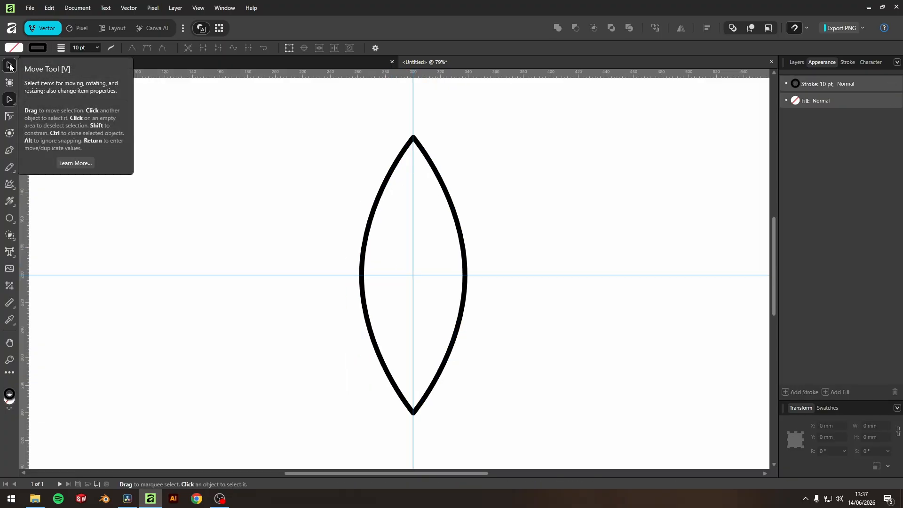
scroll(452, 198, down, 3)
click(450, 220)
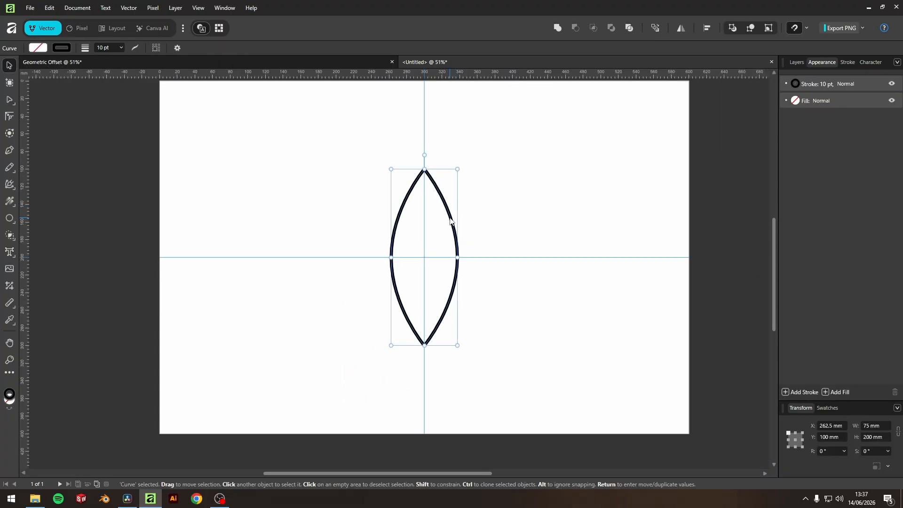
click(177, 48)
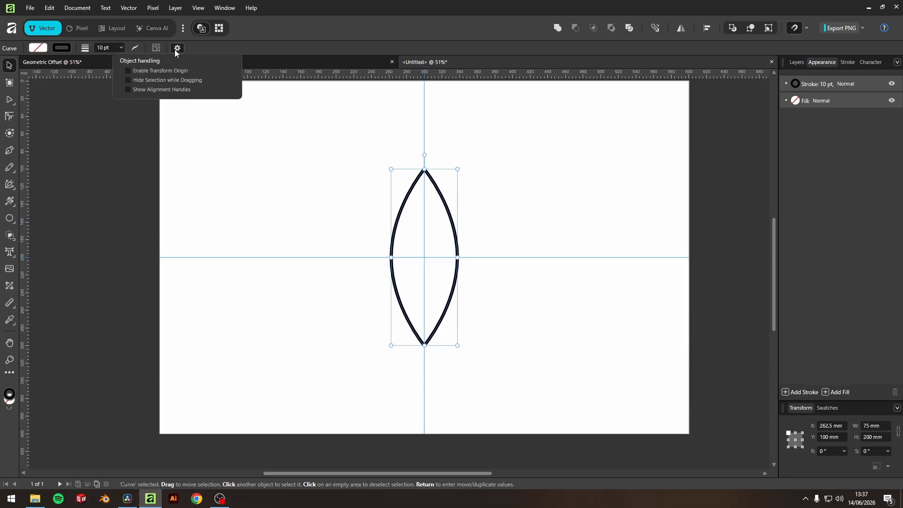
click(142, 72)
mouse_move(425, 257)
mouse_down()
mouse_move(508, 213)
mouse_move(424, 257)
mouse_up()
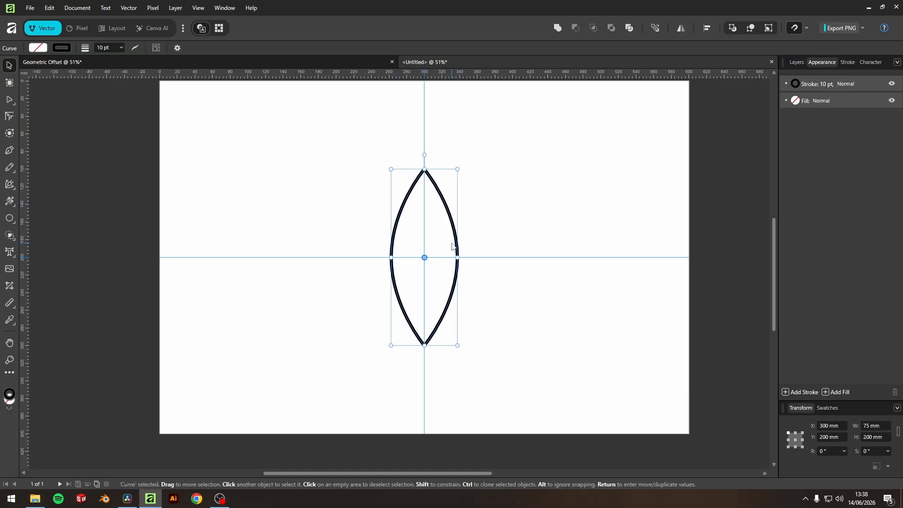
Step: Duplicate the leaf shape five times, each copy rotated 30° around its centre
key(Return)
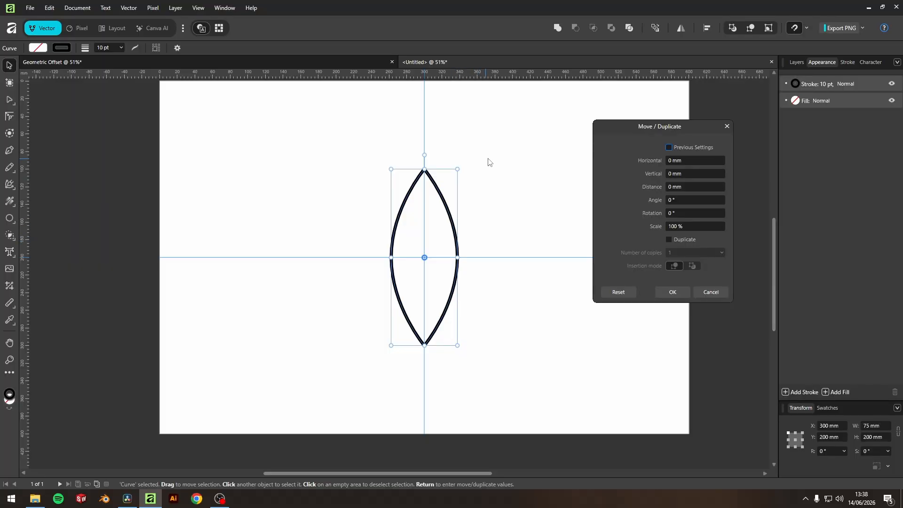
click(680, 213)
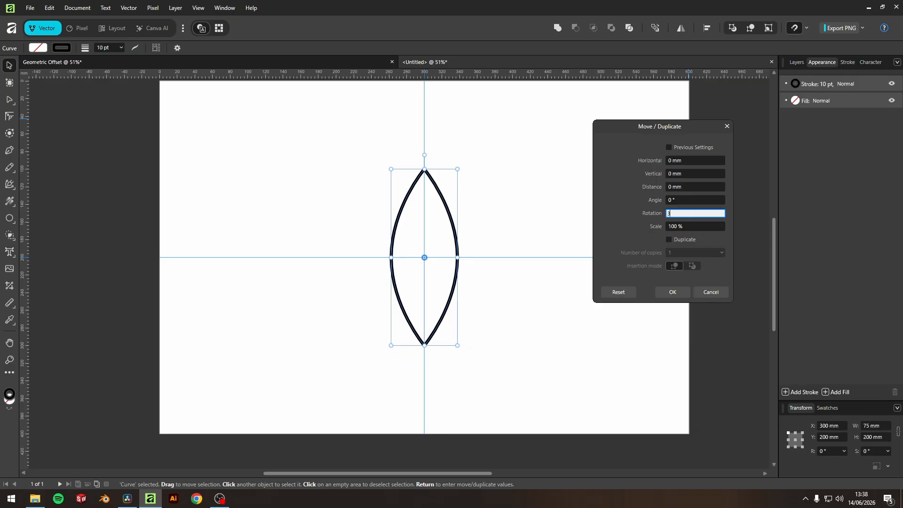
text(30)
click(671, 238)
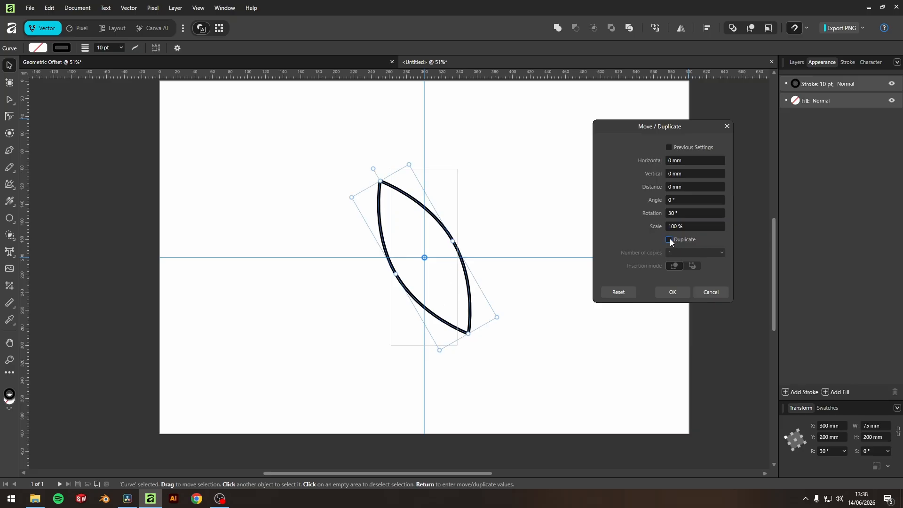
click(678, 253)
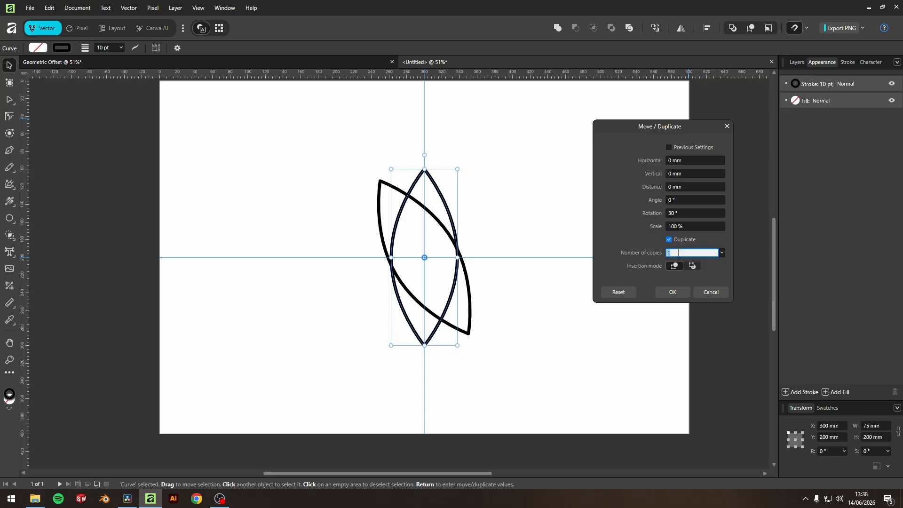
key(Up)
key(Up)
key(Up)
key(Up)
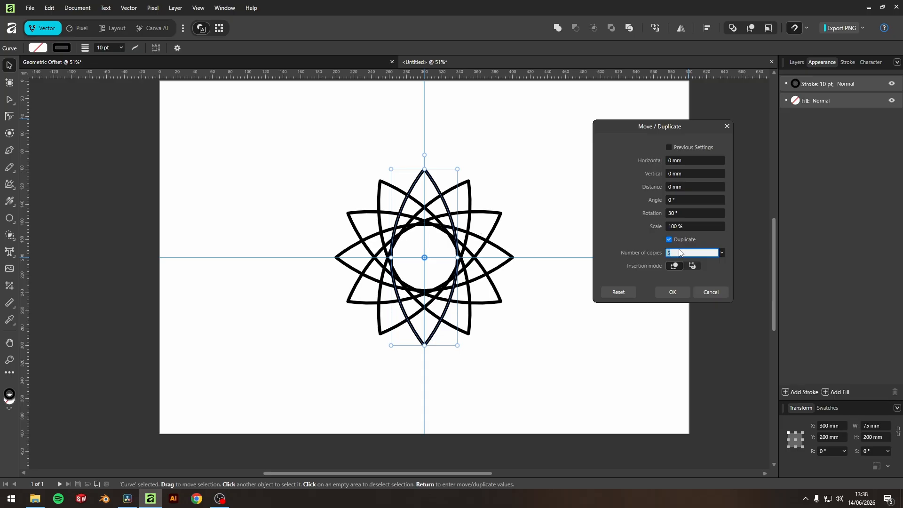
click(673, 292)
click(588, 337)
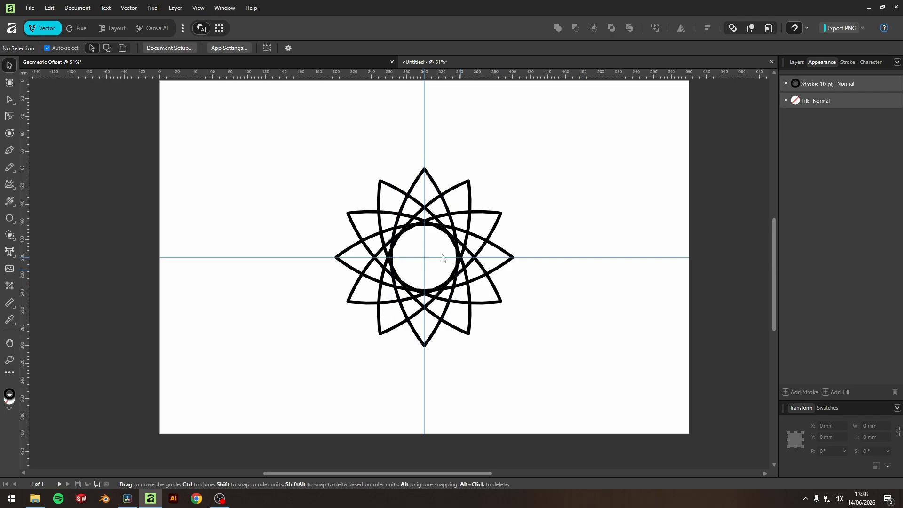
scroll(437, 228, up, 2)
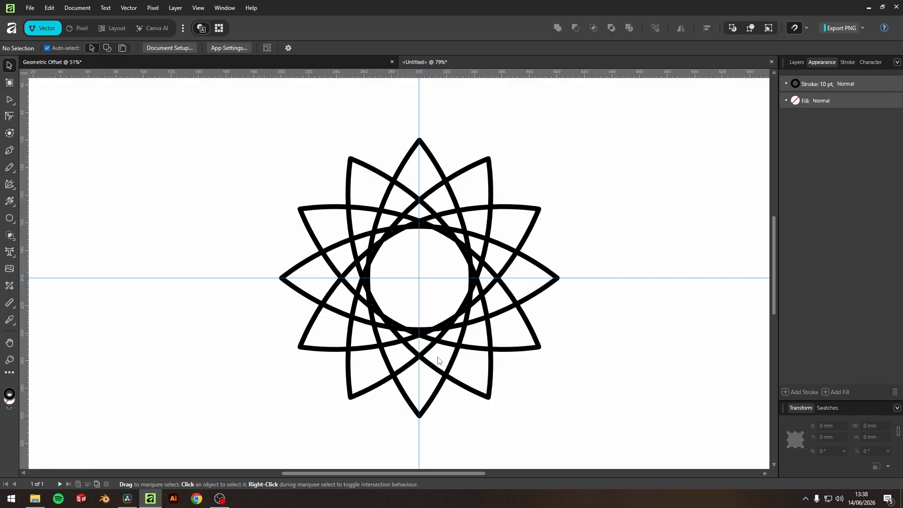
Step: Draw a circle about 75 mm across centred on the rosette's guide intersection
scroll(417, 271, up, 3)
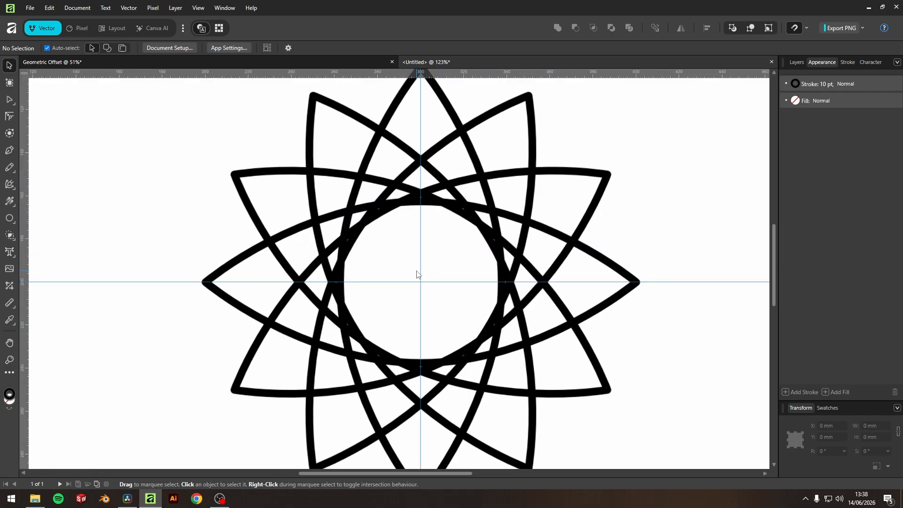
scroll(418, 272, up, 1)
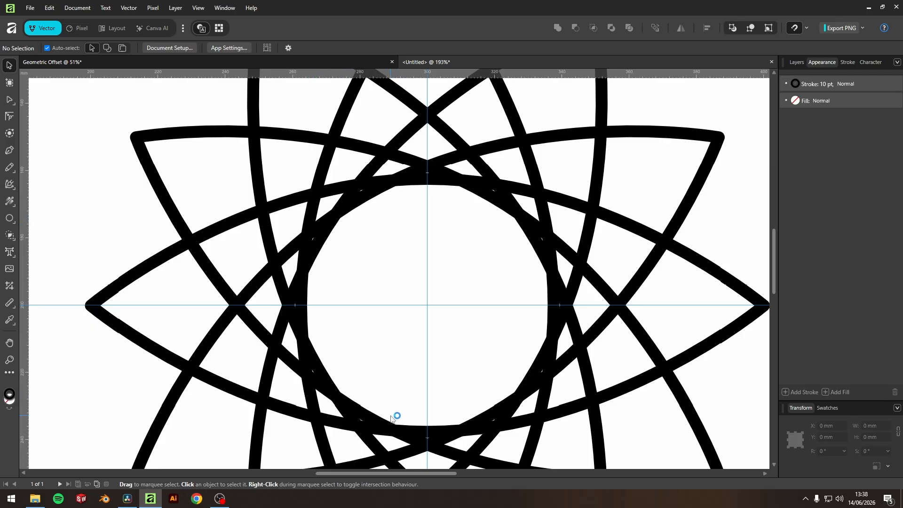
scroll(460, 329, down, 4)
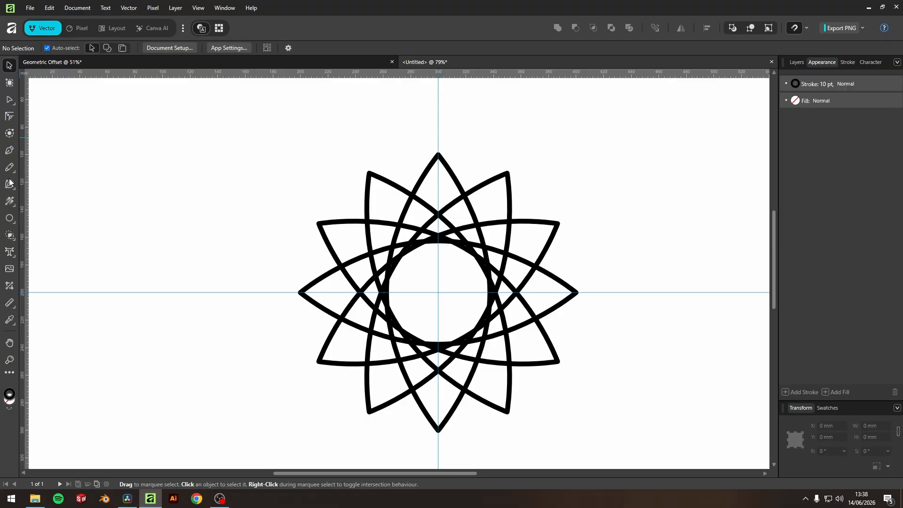
click(11, 220)
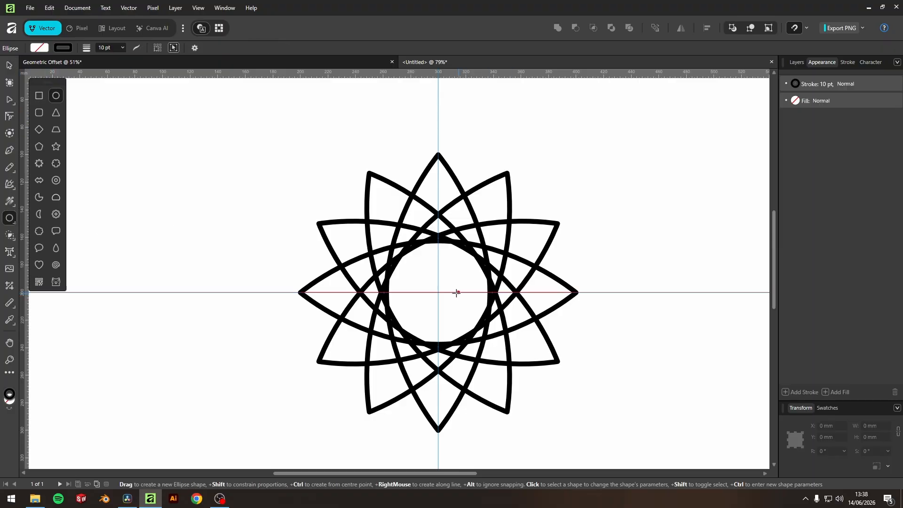
drag(438, 291, 492, 336)
scroll(448, 267, up, 4)
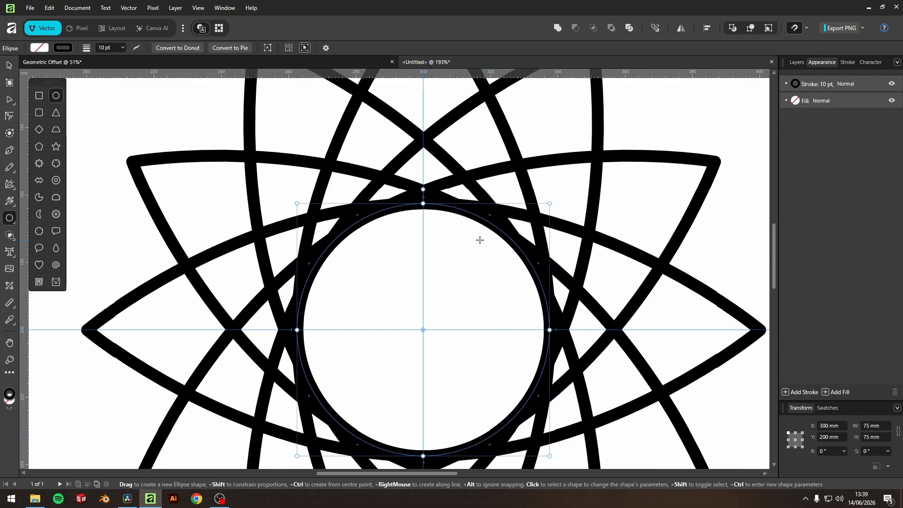
scroll(462, 241, down, 2)
click(9, 65)
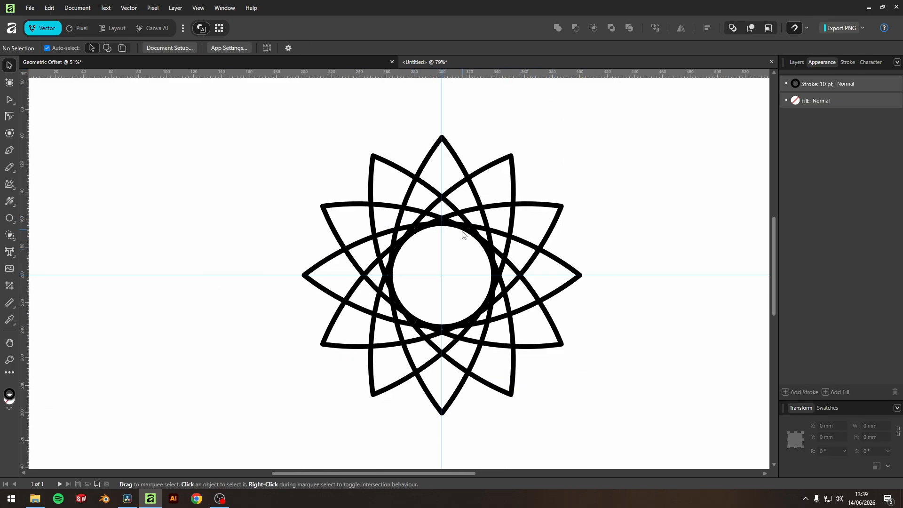
Step: Select one leaf, lock its aspect ratio and set its height to 80 mm
scroll(462, 234, up, 1)
click(460, 147)
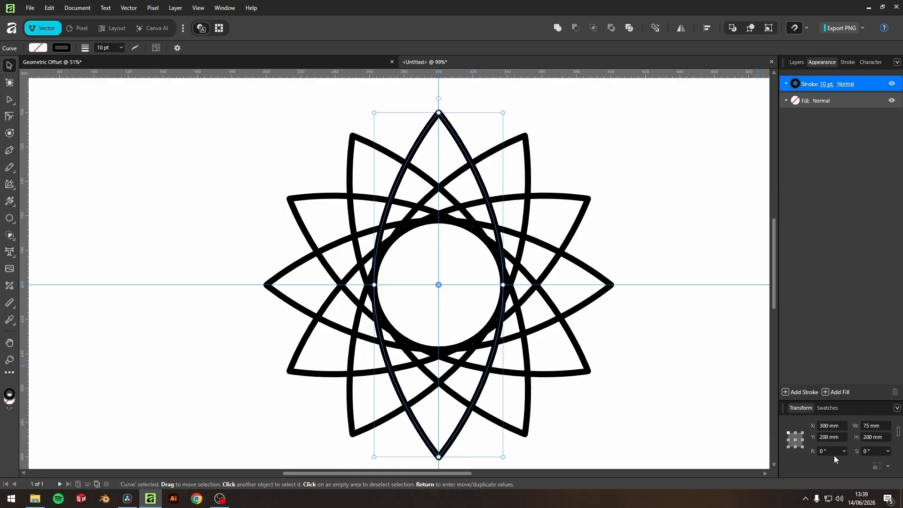
click(897, 431)
click(870, 438)
text(80)
key(Return)
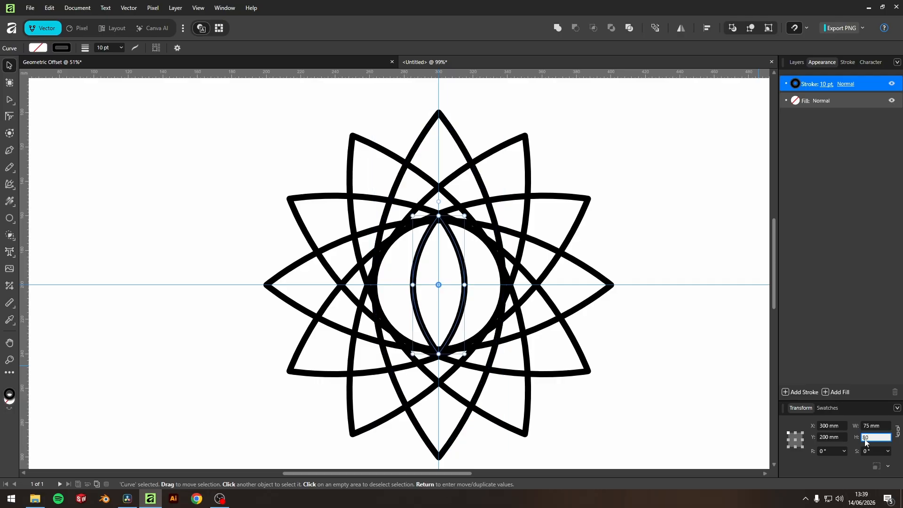
Step: Set the small leaf's height to 75 mm with proportions kept
scroll(453, 291, up, 2)
drag(453, 291, 447, 237)
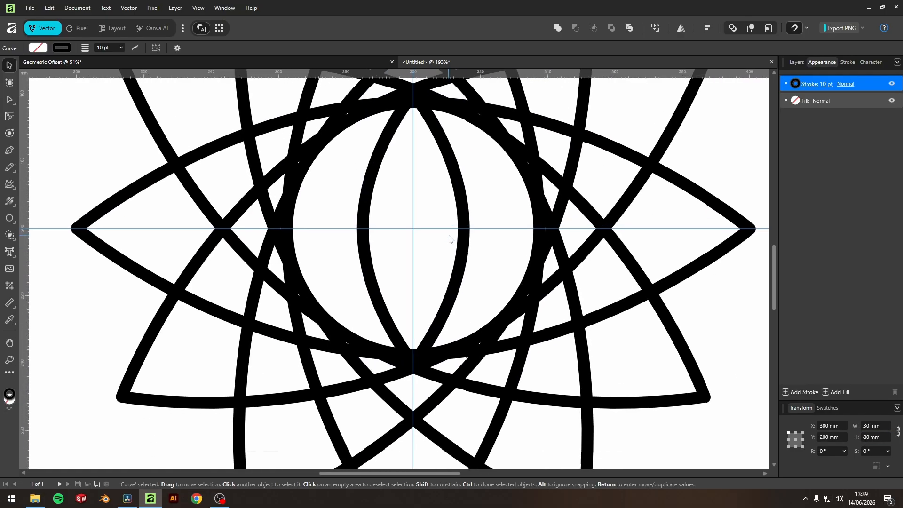
click(872, 437)
text(75)
key(Return)
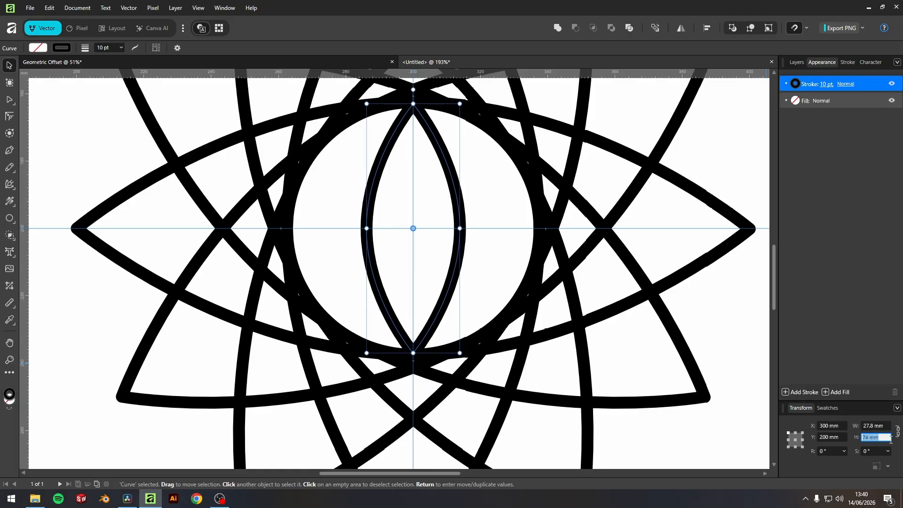
Step: Duplicate the small leaf three times, each copy rotated 45° around its centre
click(474, 187)
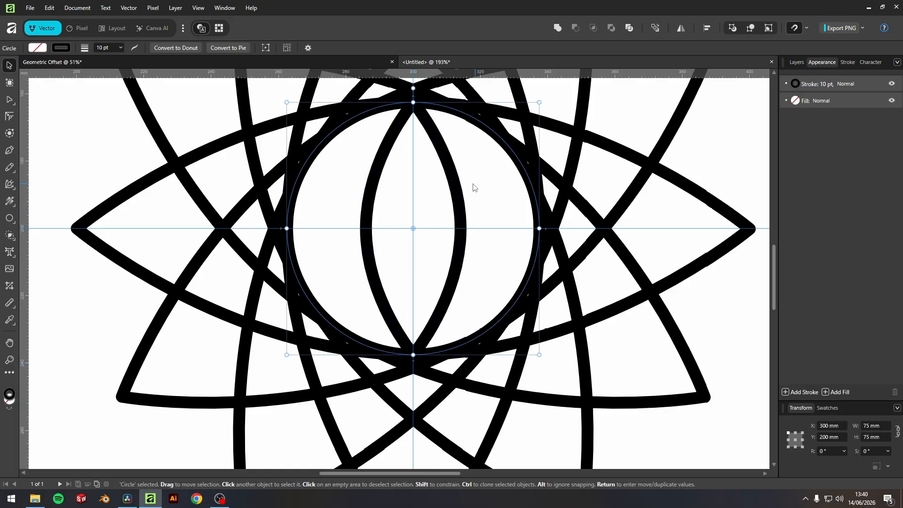
scroll(409, 196, down, 3)
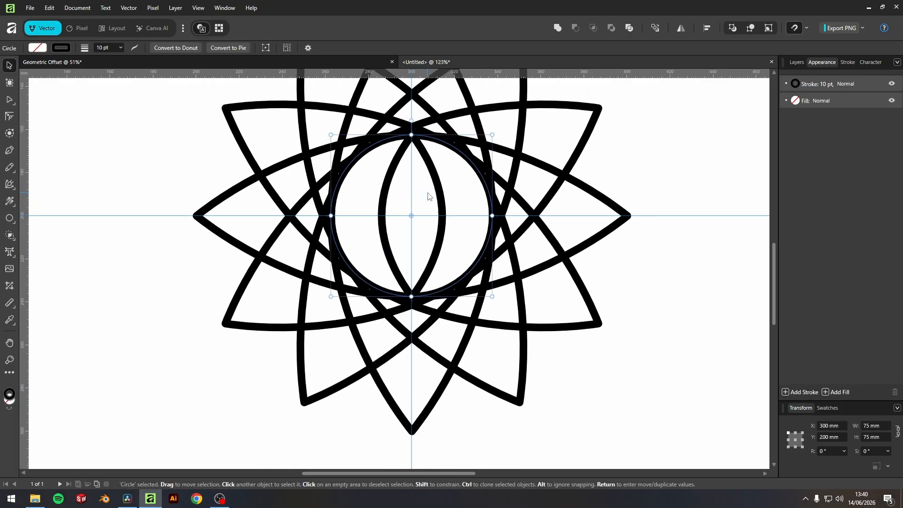
click(643, 182)
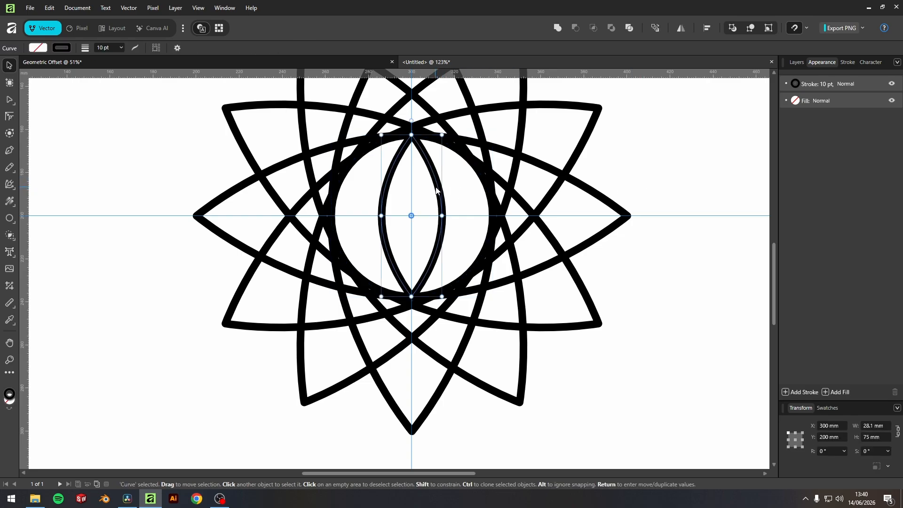
key(Return)
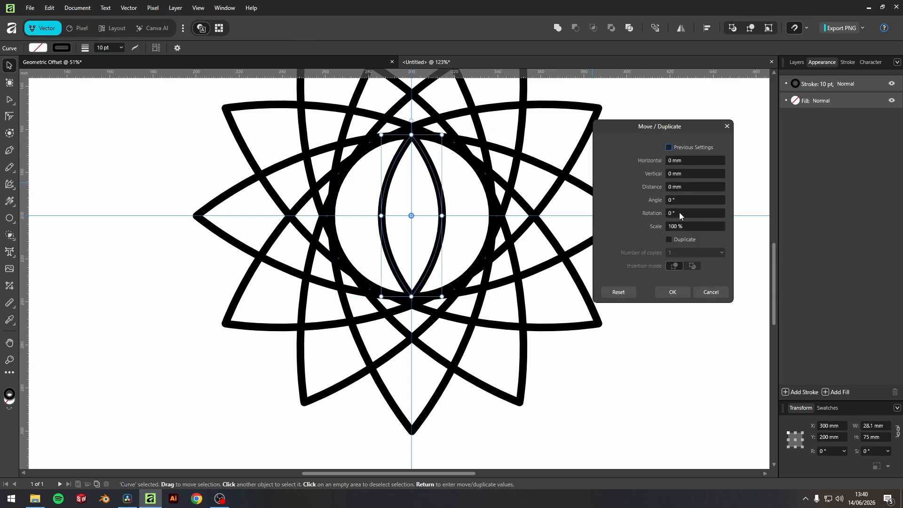
click(681, 213)
text(45)
click(675, 240)
click(678, 253)
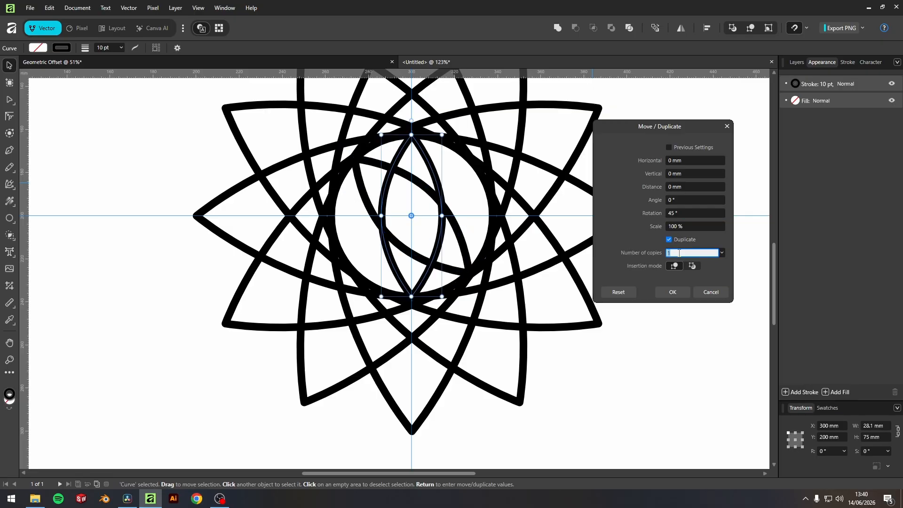
text(2)
text(3)
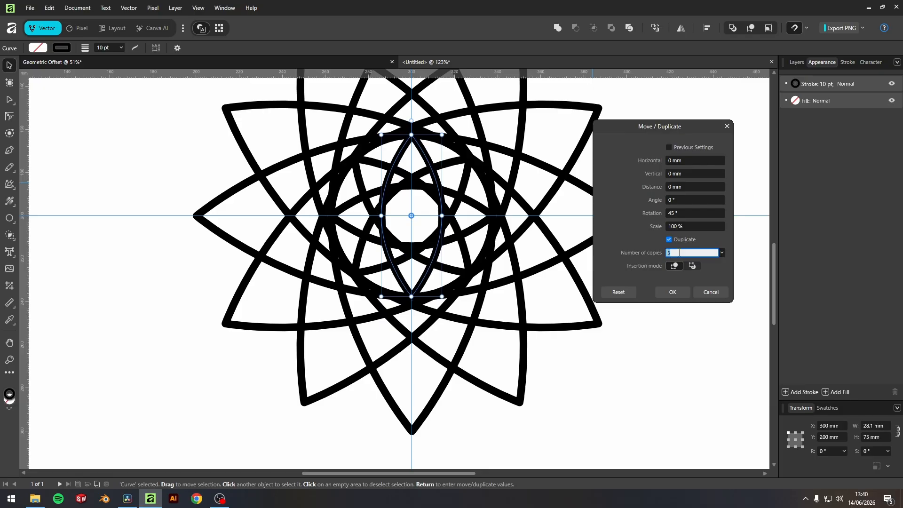
click(673, 291)
Step: Shrink the inner circle to 27 mm in width and height
scroll(440, 216, up, 1)
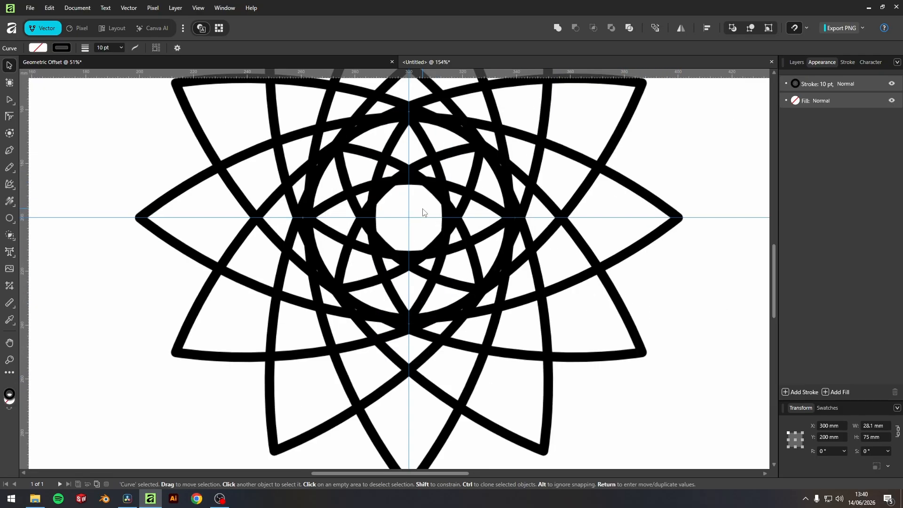
click(451, 140)
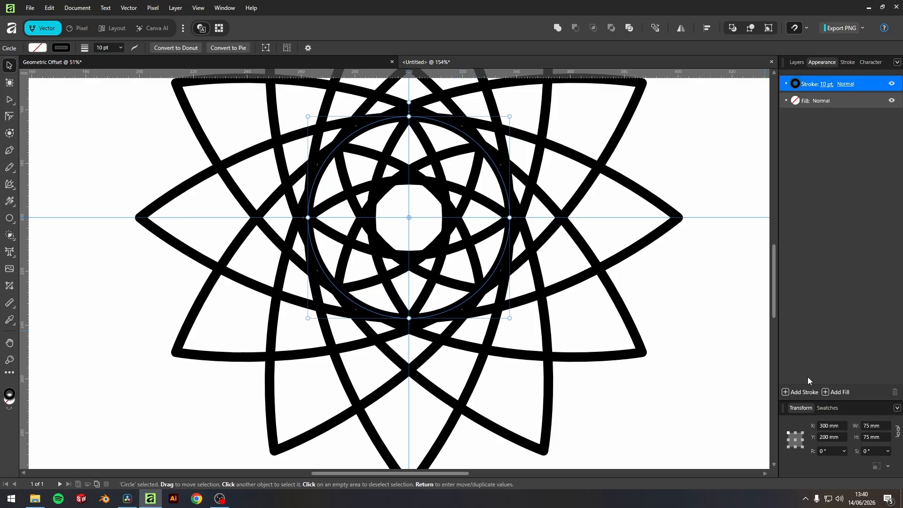
click(871, 437)
key(Down)
key(Down)
key(Down)
key(Down)
key(Down)
key(Down)
key(Down)
key(Down)
key(Down)
key(Down)
key(Down)
key(Down)
key(Down)
key(Down)
key(Down)
key(Down)
key(Down)
key(Down)
key(Down)
key(Down)
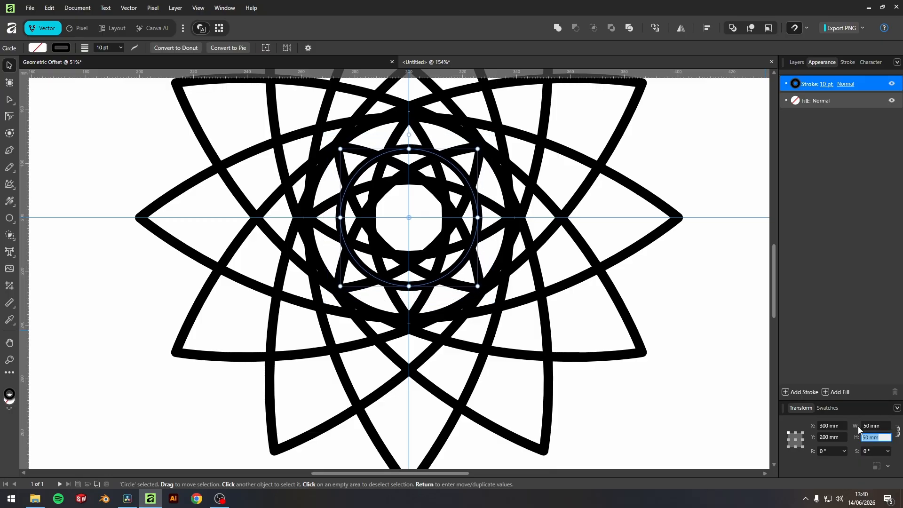
key(Down)
key(Down)
key(Down)
key(Down)
key(Down)
key(Down)
key(Down)
key(Down)
key(Down)
key(Down)
key(Down)
key(Down)
key(Down)
key(Down)
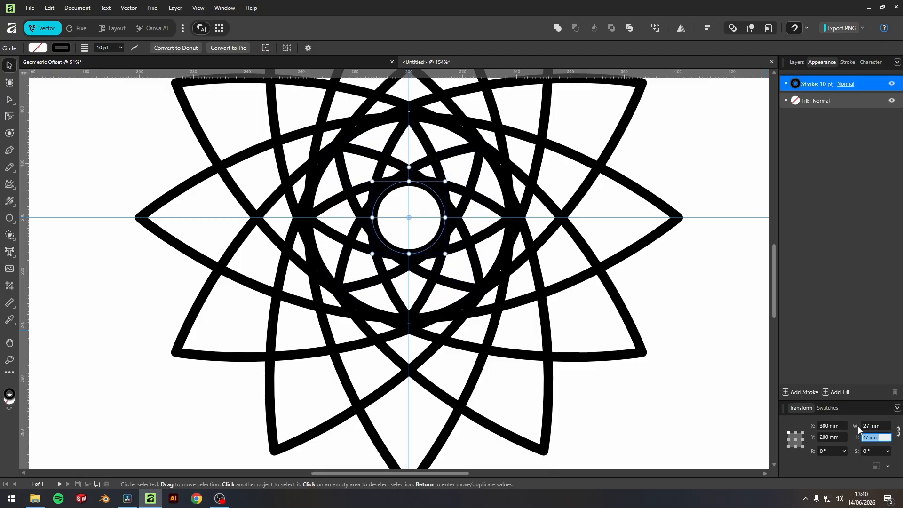
click(718, 312)
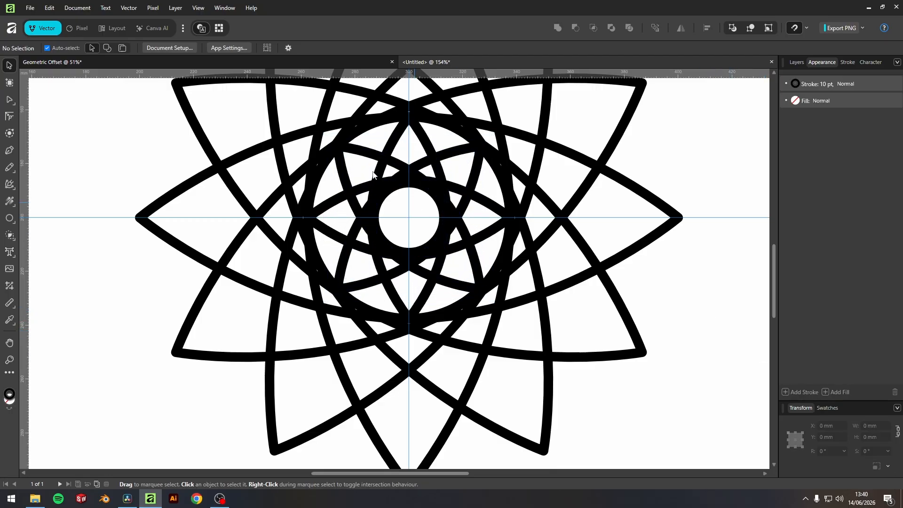
Step: Clear all guides from the document
scroll(356, 176, up, 3)
scroll(419, 233, down, 5)
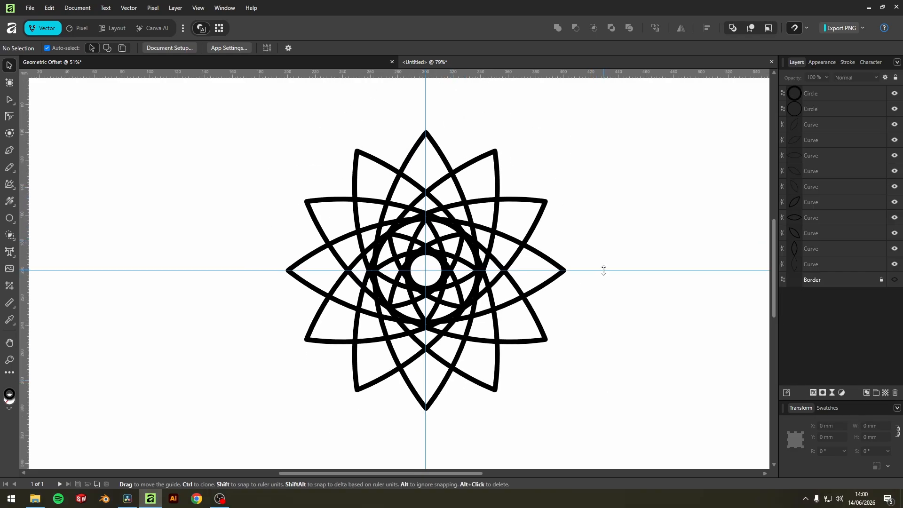
right_click(604, 270)
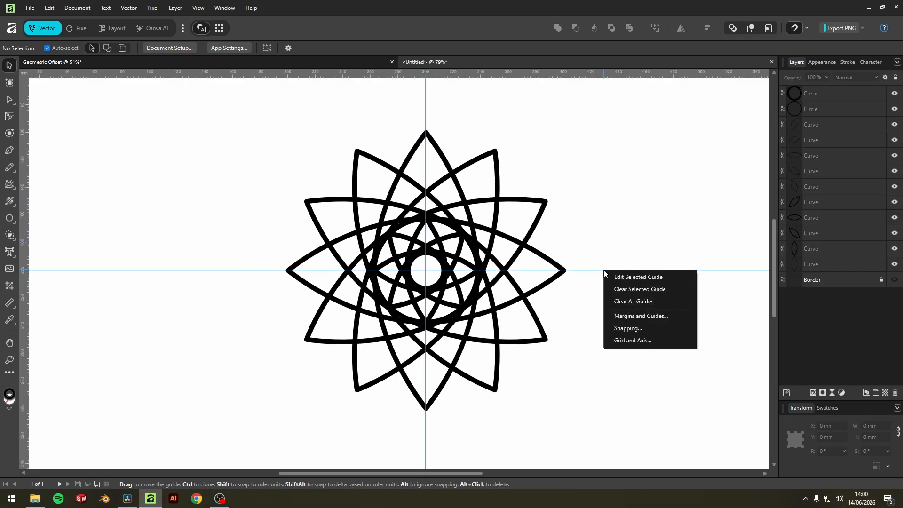
click(637, 304)
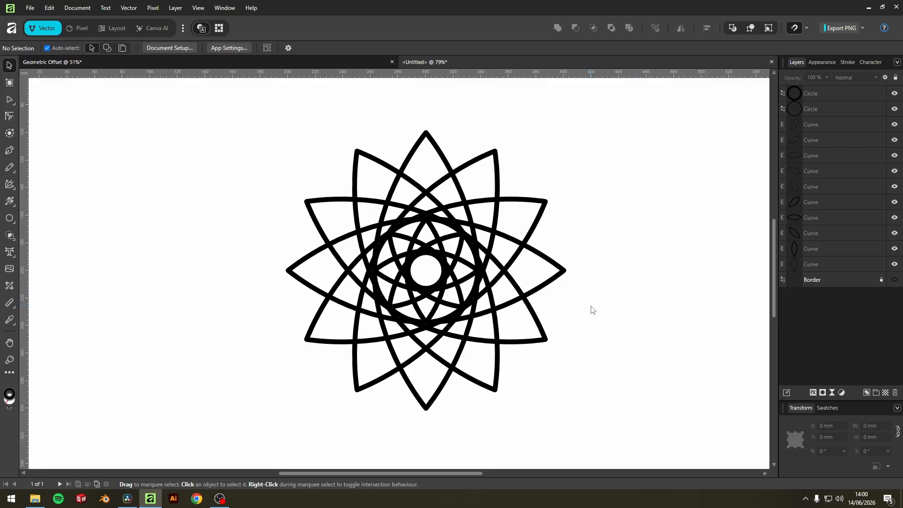
Step: Select all twelve shapes and expand their strokes
drag(622, 412, 247, 116)
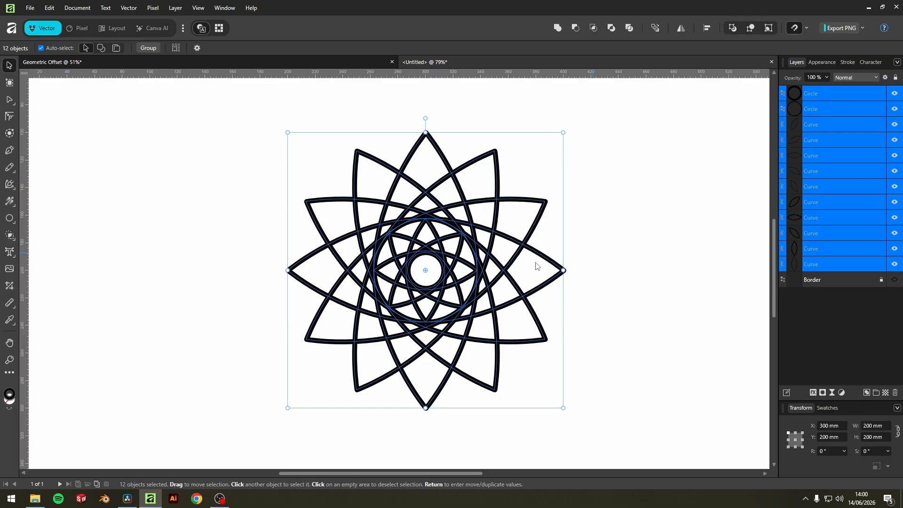
right_click(487, 257)
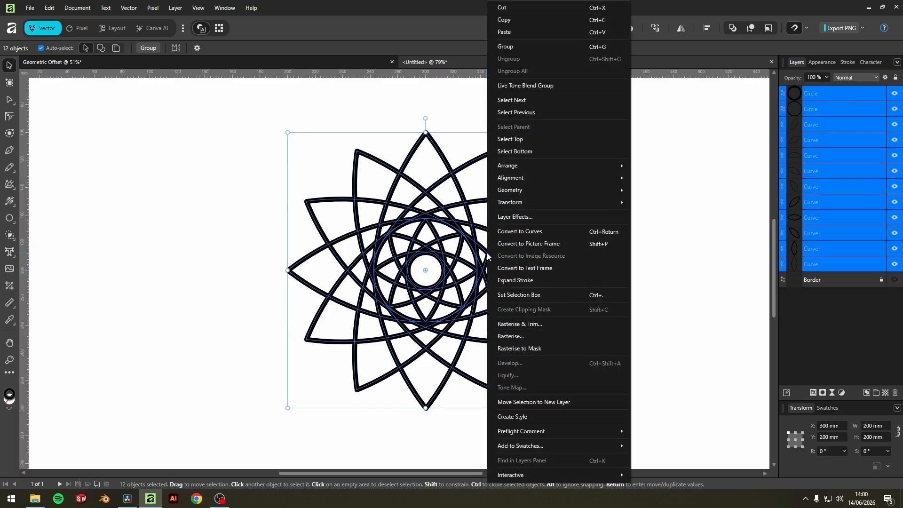
click(509, 280)
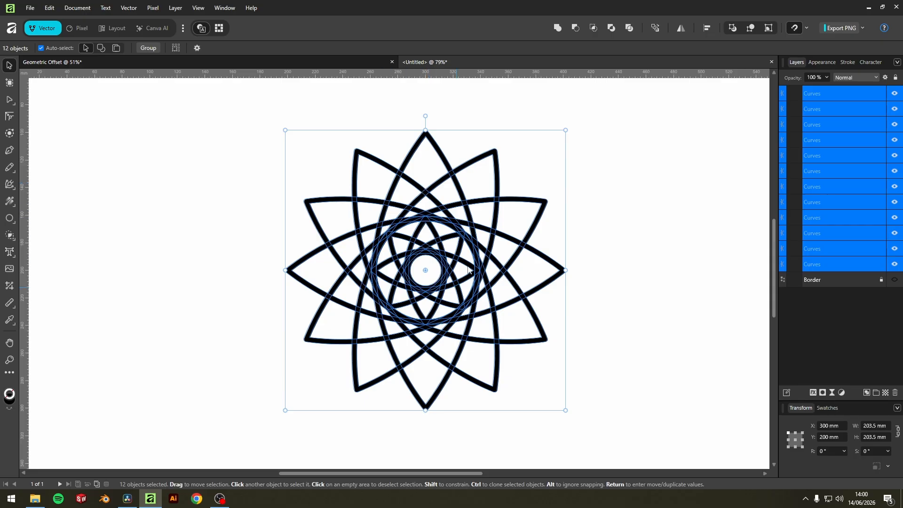
Step: Merge all expanded shapes into one curve with Add and try swapping its stroke and fill colours
click(558, 30)
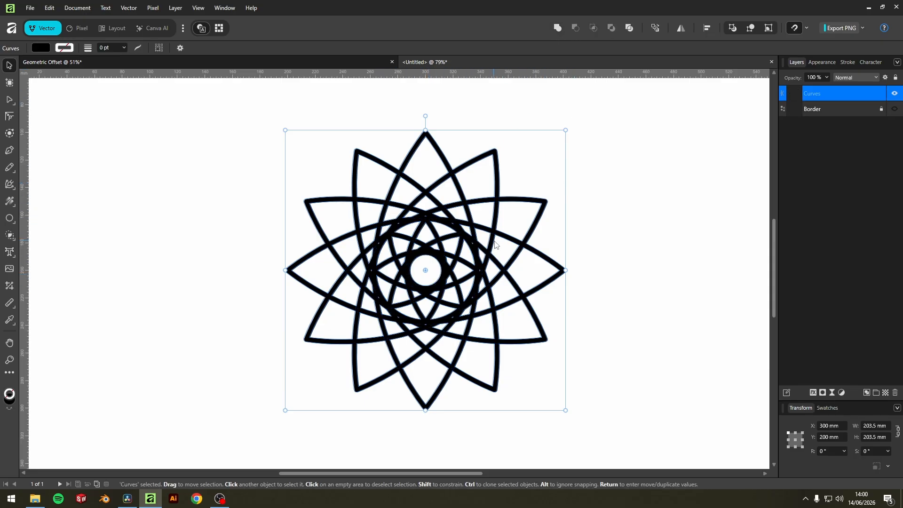
click(601, 248)
click(795, 93)
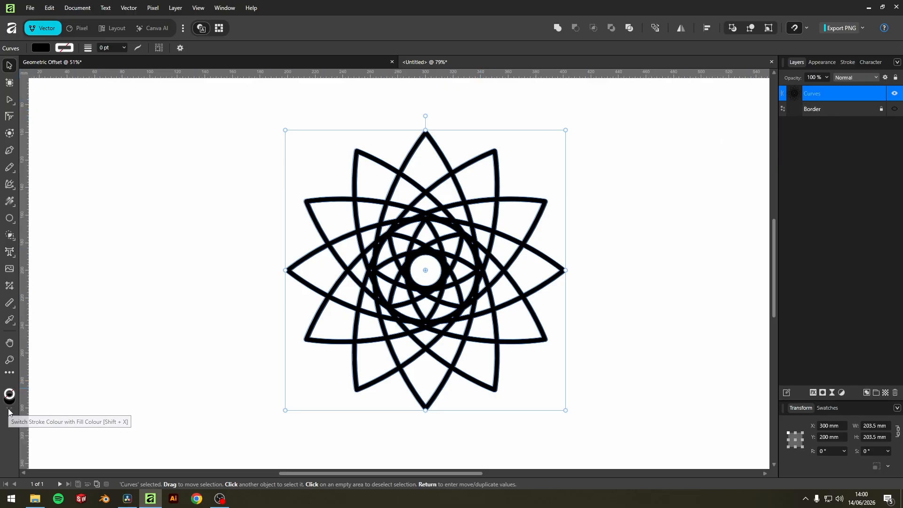
click(9, 411)
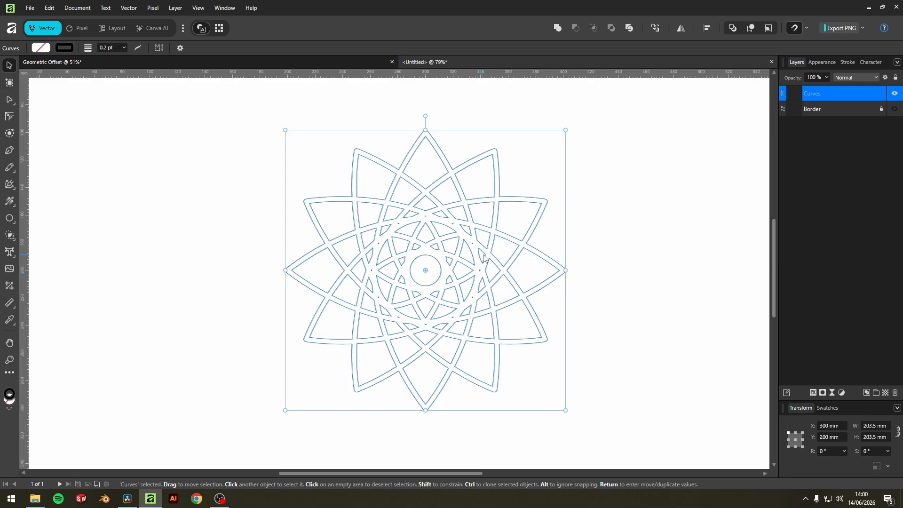
scroll(467, 258, up, 2)
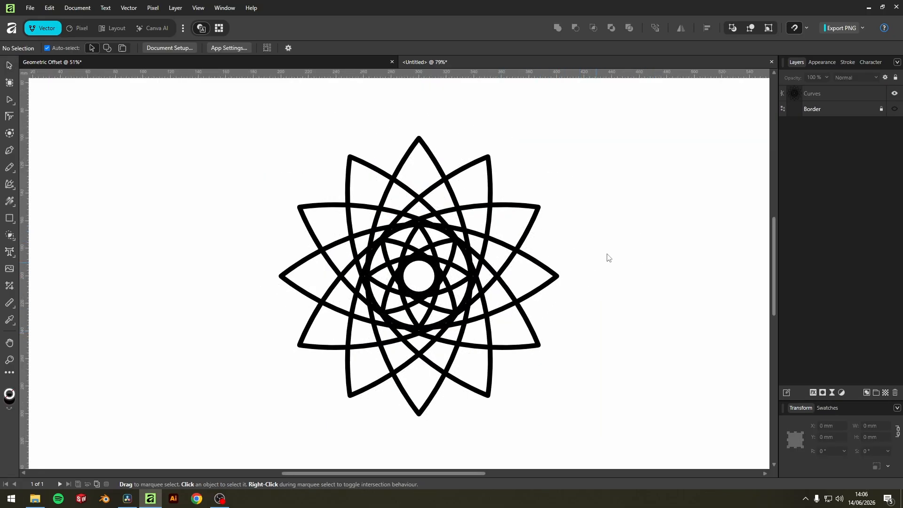
Step: Rename the merged rosette shape as 01
double_click(811, 93)
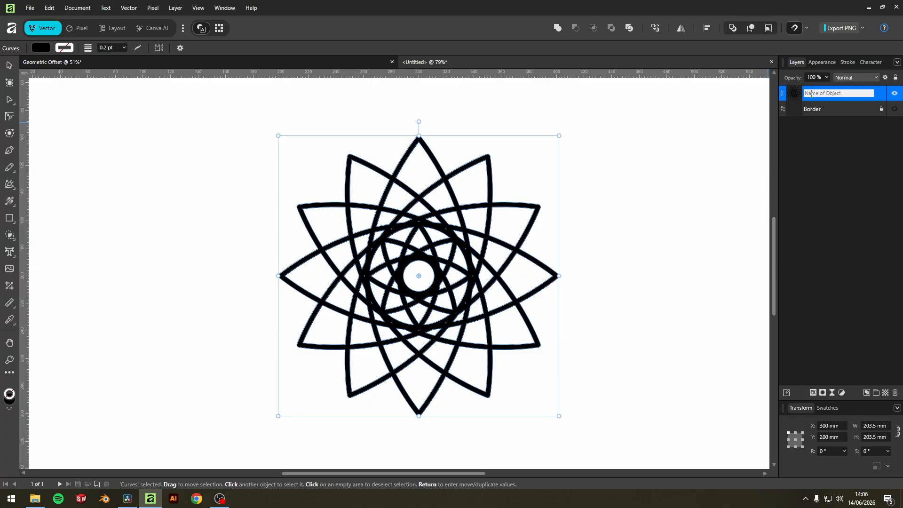
text(01)
key(Return)
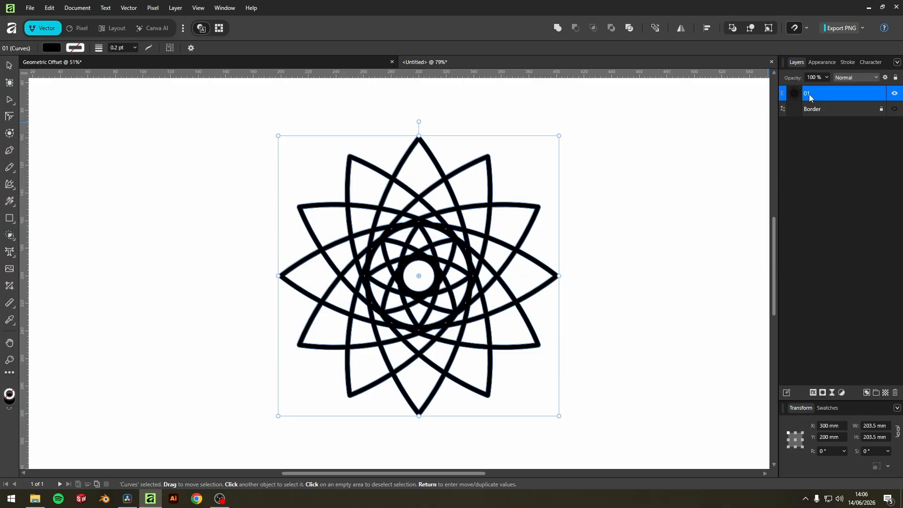
Step: Duplicate the 01 shape and name the copy 02
right_click(826, 95)
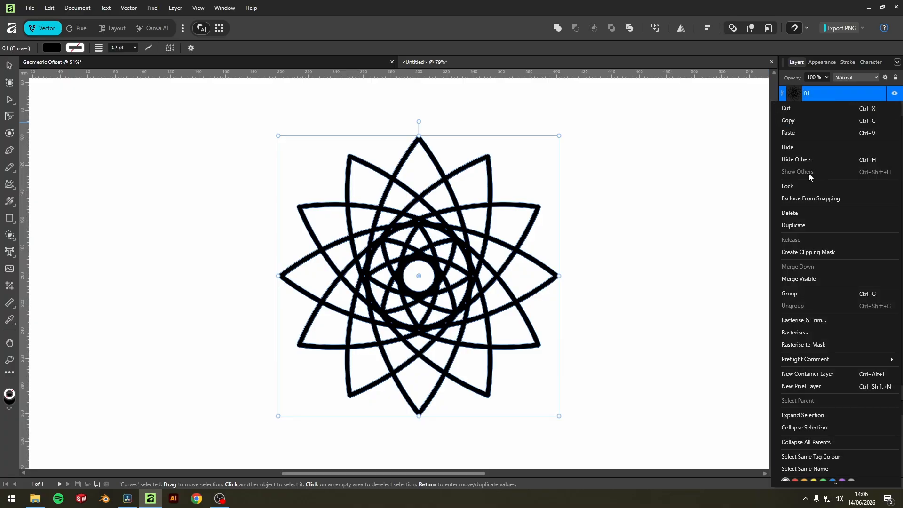
click(800, 225)
double_click(808, 109)
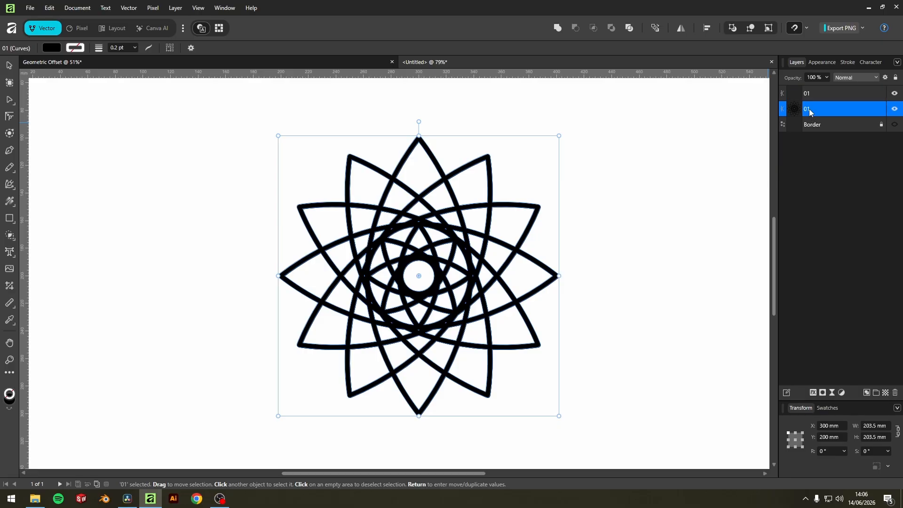
key(Return)
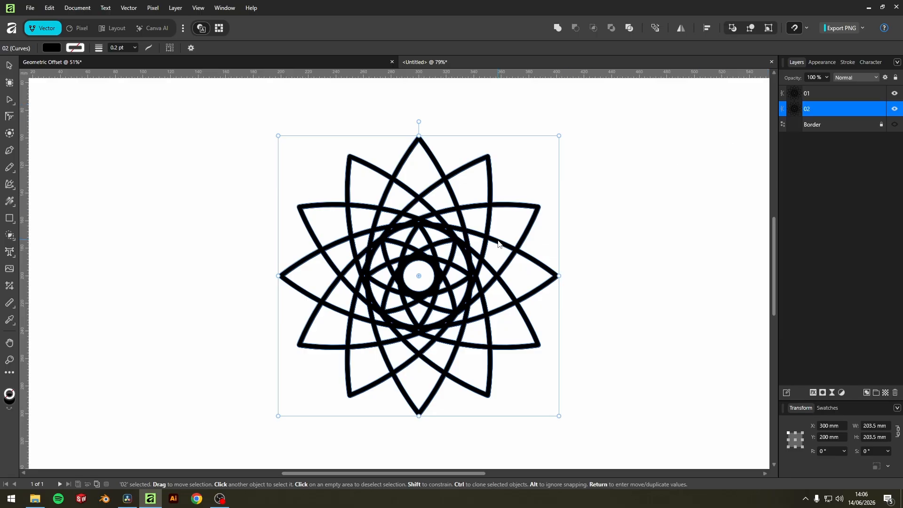
Step: Apply a contour to the 02 copy with the Contour tool and set its radius to 3 mm
click(9, 135)
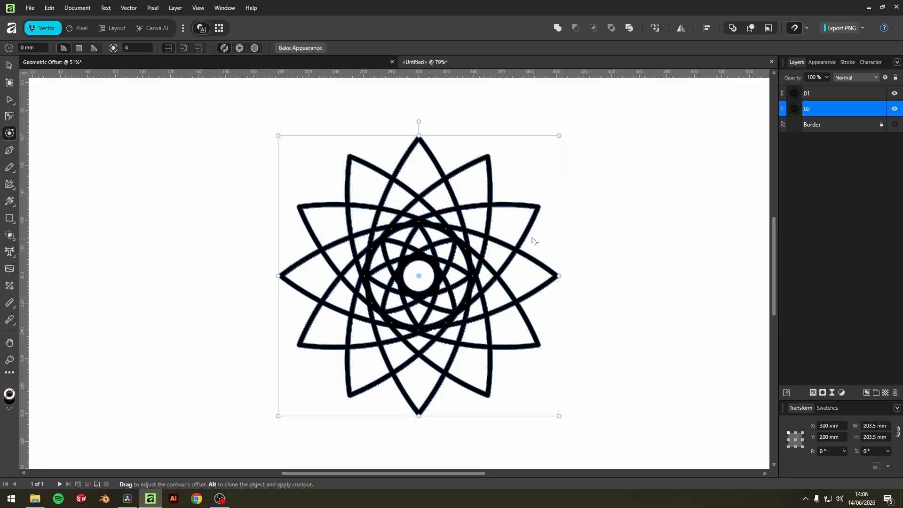
mouse_move(527, 239)
mouse_down()
mouse_move(543, 243)
mouse_move(525, 230)
mouse_up()
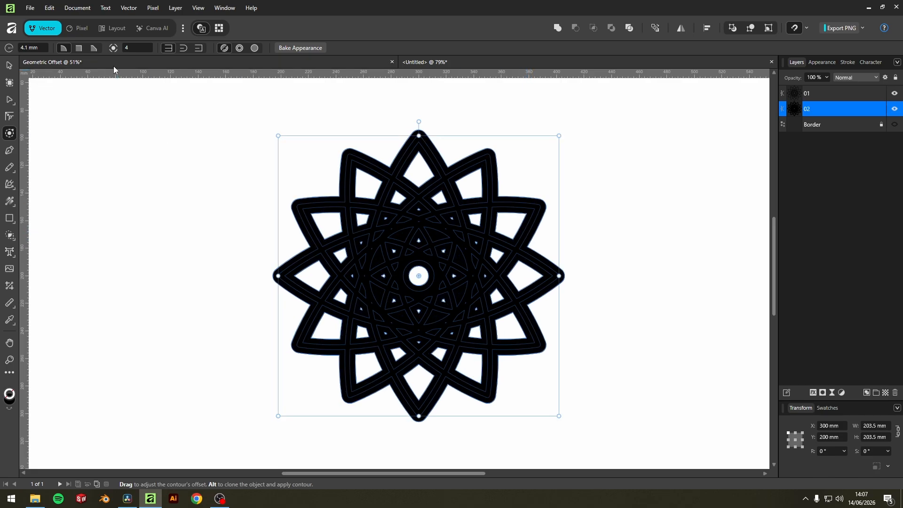
click(32, 48)
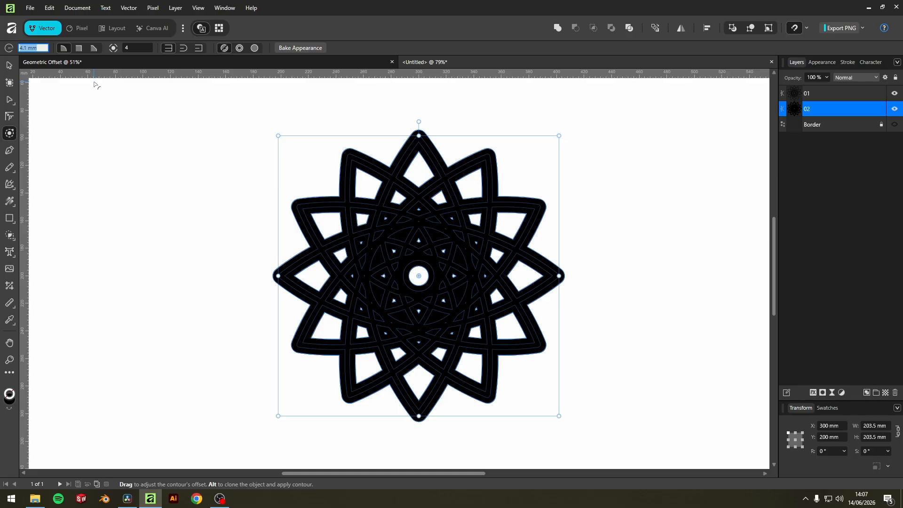
text(3)
key(Return)
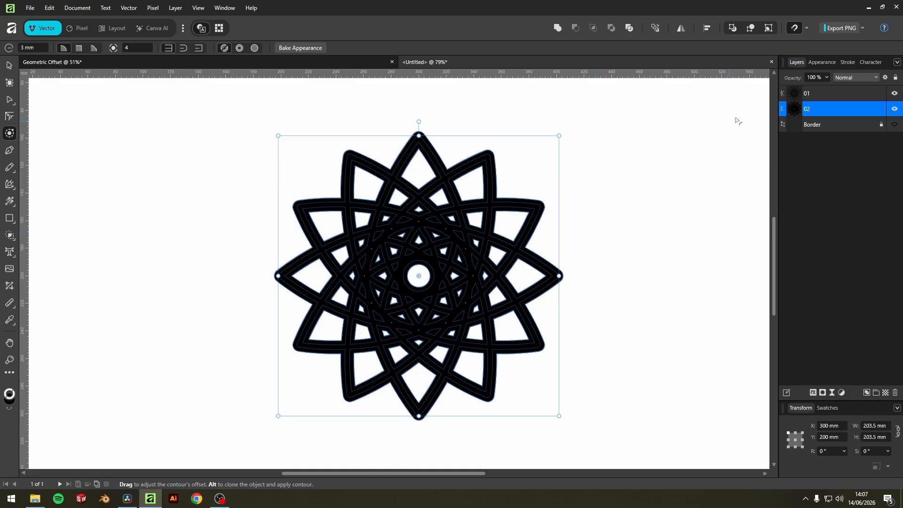
Step: Change the fill of the 02 contour shape to orange
click(821, 62)
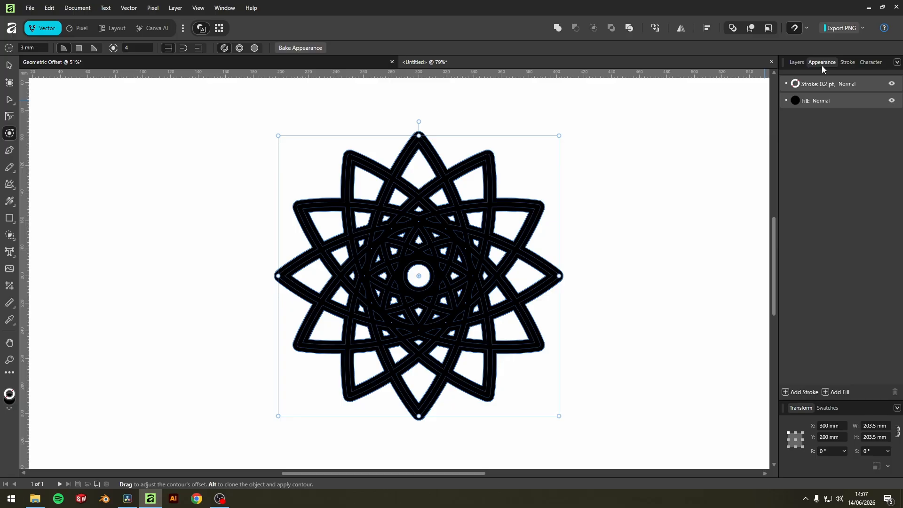
click(795, 100)
drag(768, 184, 741, 184)
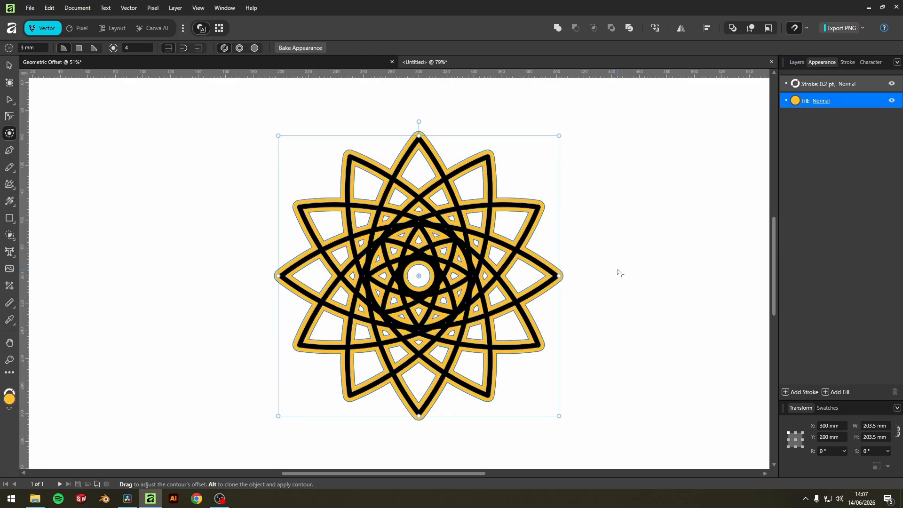
scroll(505, 276, up, 3)
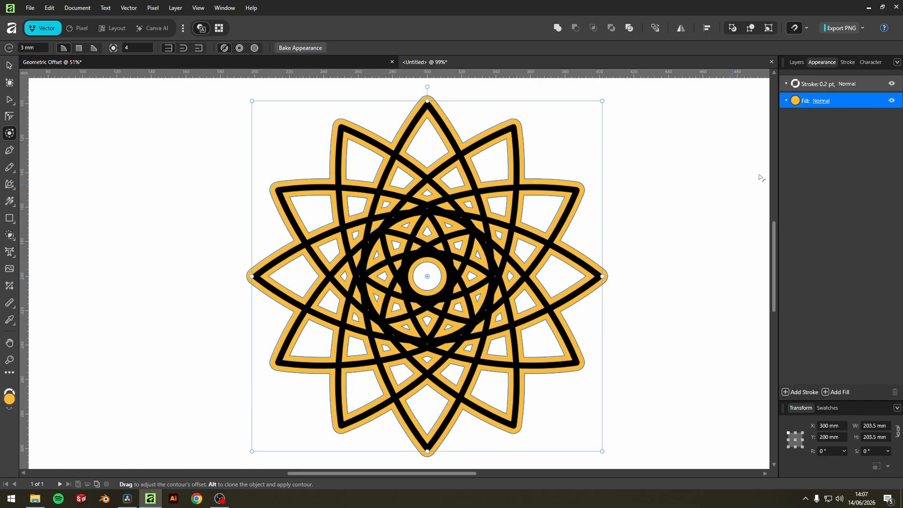
Step: Duplicate the 02 shape and rename the copy 03
click(794, 62)
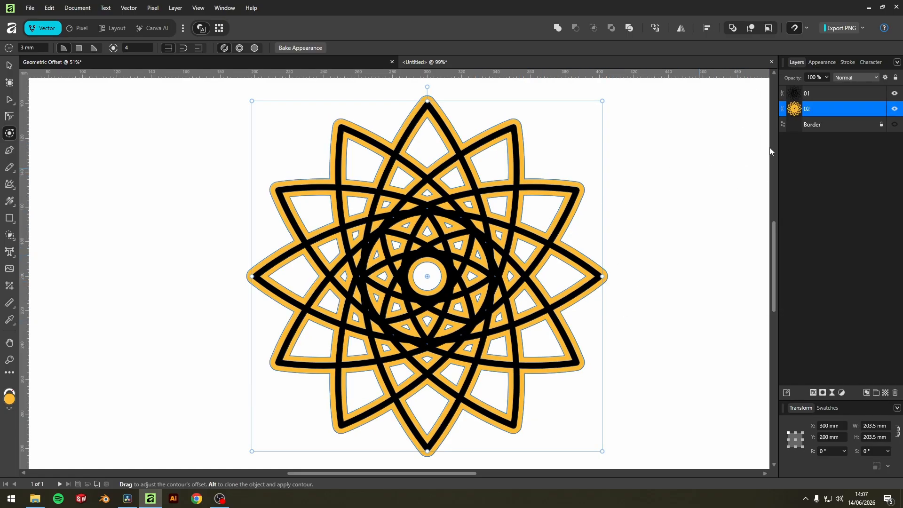
right_click(811, 109)
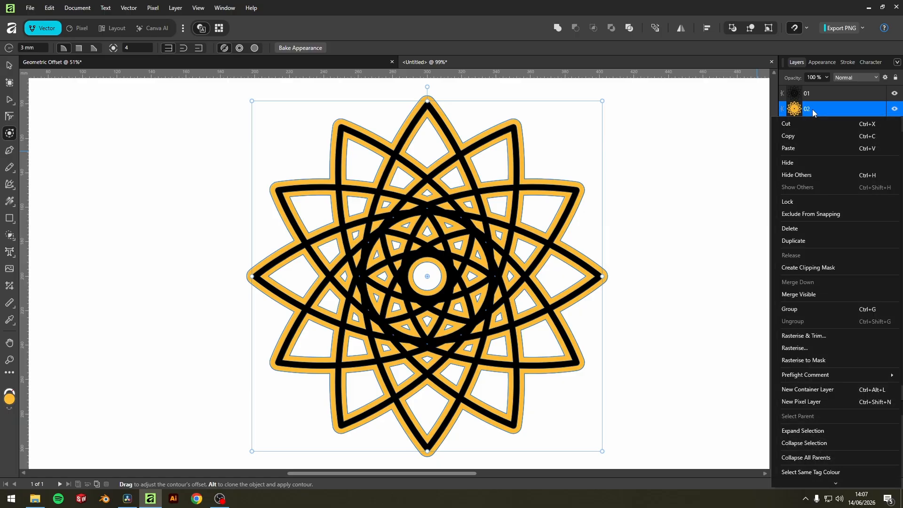
click(803, 240)
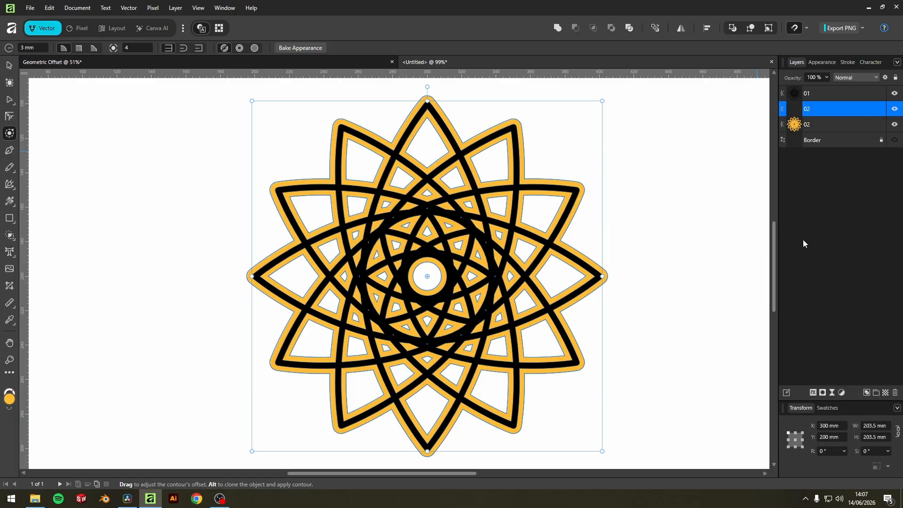
click(809, 124)
double_click(811, 125)
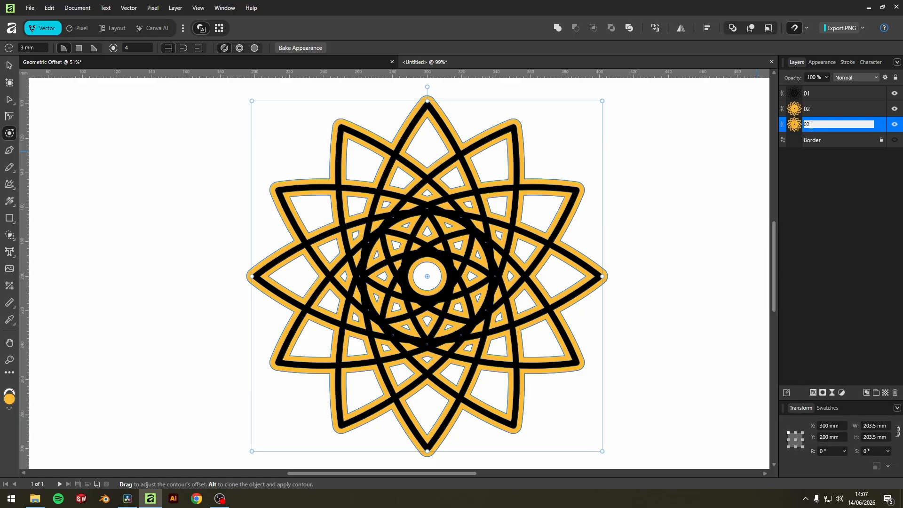
text(03)
key(Return)
double_click(807, 123)
text(03)
key(Return)
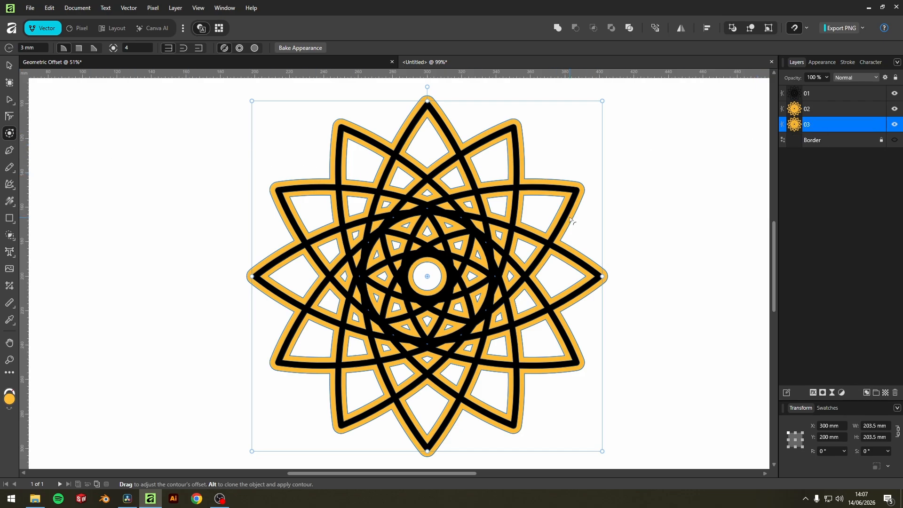
Step: Contour the 03 shape with the Contour tool and set the radius to 6 mm
drag(575, 223, 582, 228)
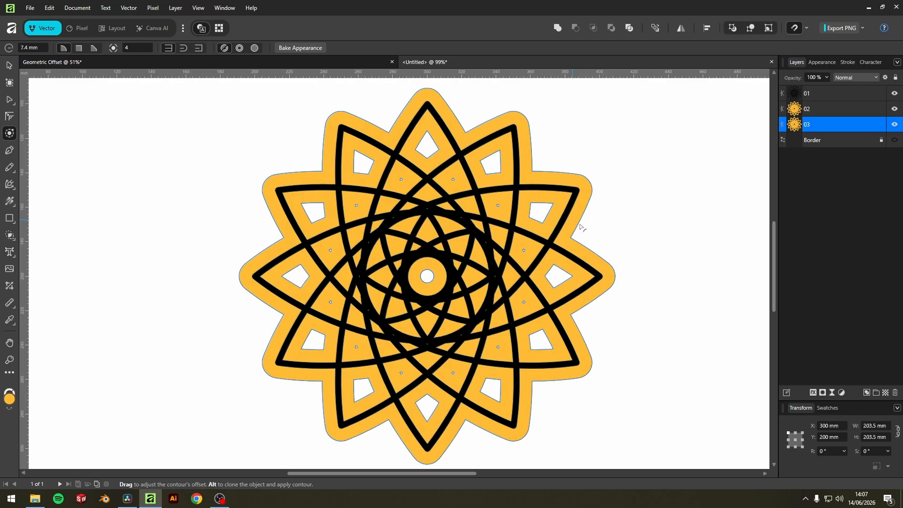
click(28, 47)
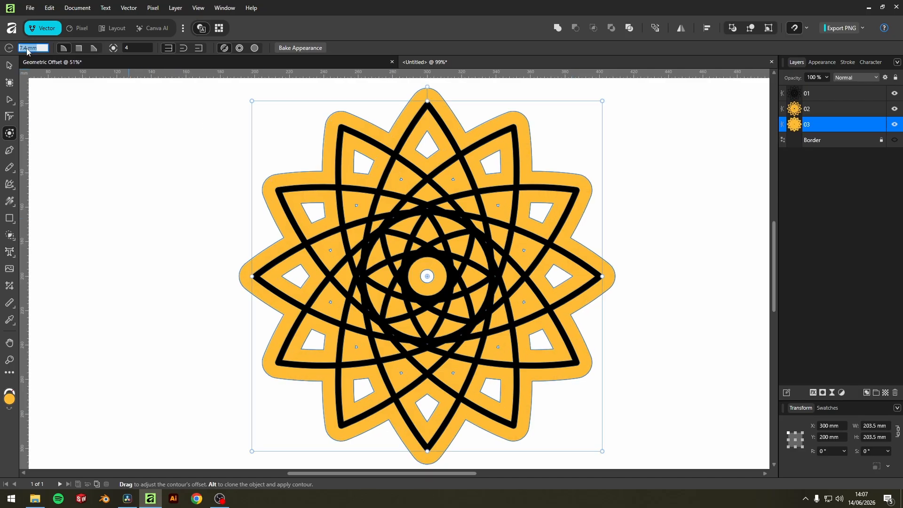
text(6)
key(Return)
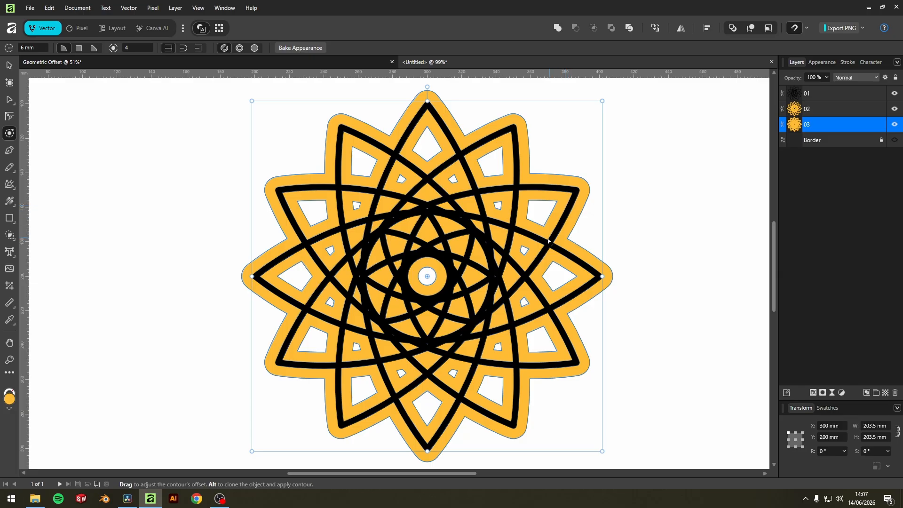
Step: Change the fill of the 03 shape to green
click(821, 62)
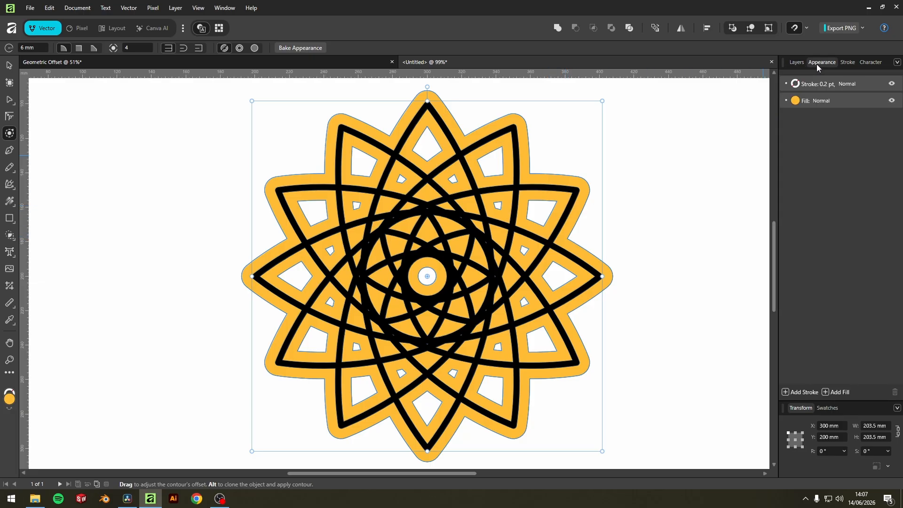
click(795, 100)
drag(778, 186, 780, 191)
click(830, 256)
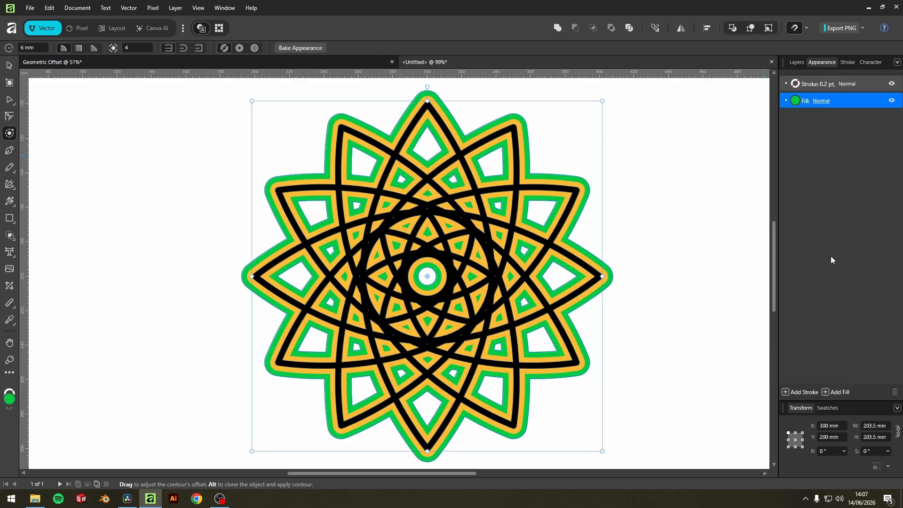
scroll(583, 207, up, 5)
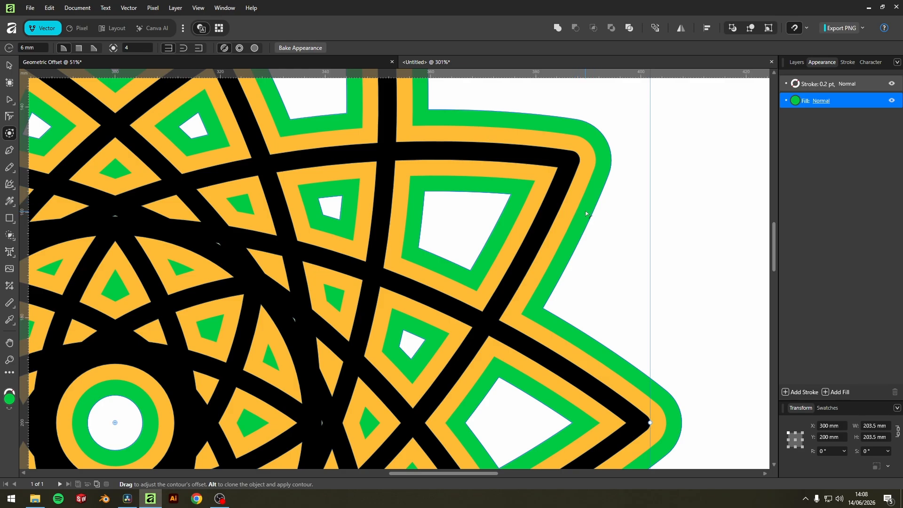
scroll(586, 214, down, 5)
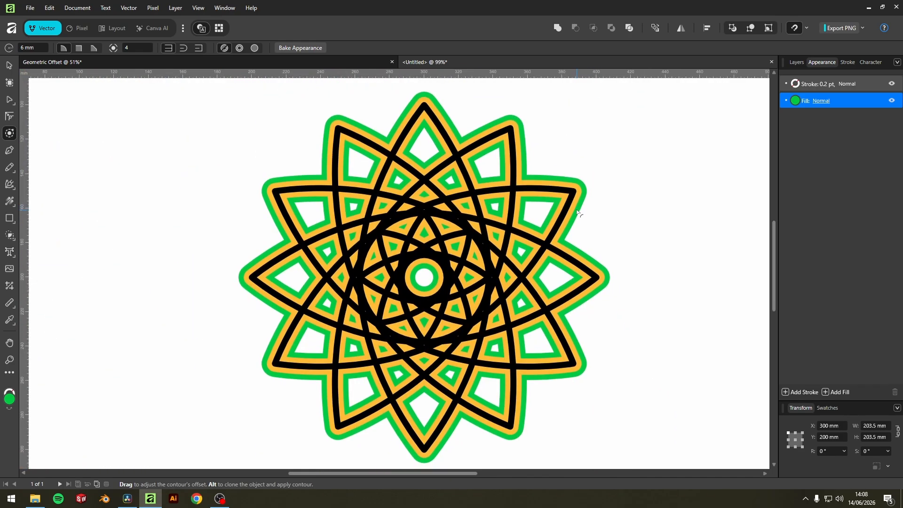
Step: Duplicate the 03 shape and rename the copy 04
click(796, 62)
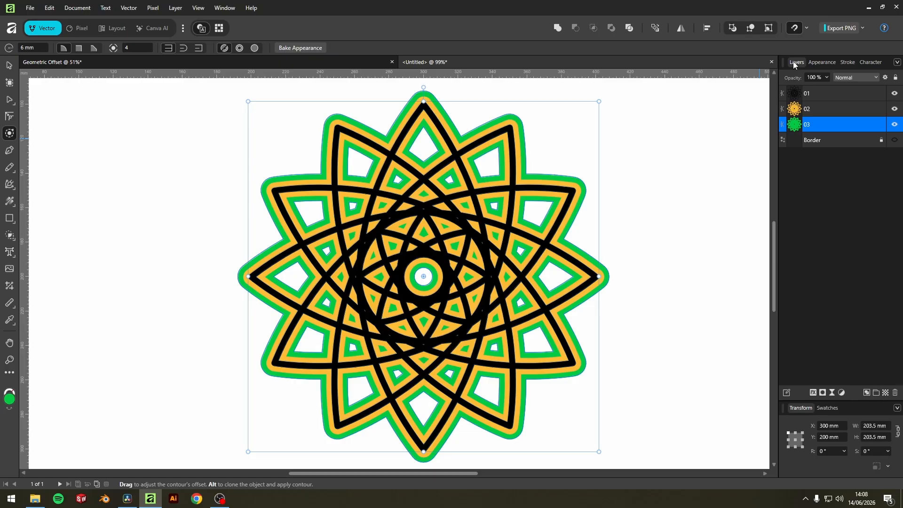
right_click(804, 127)
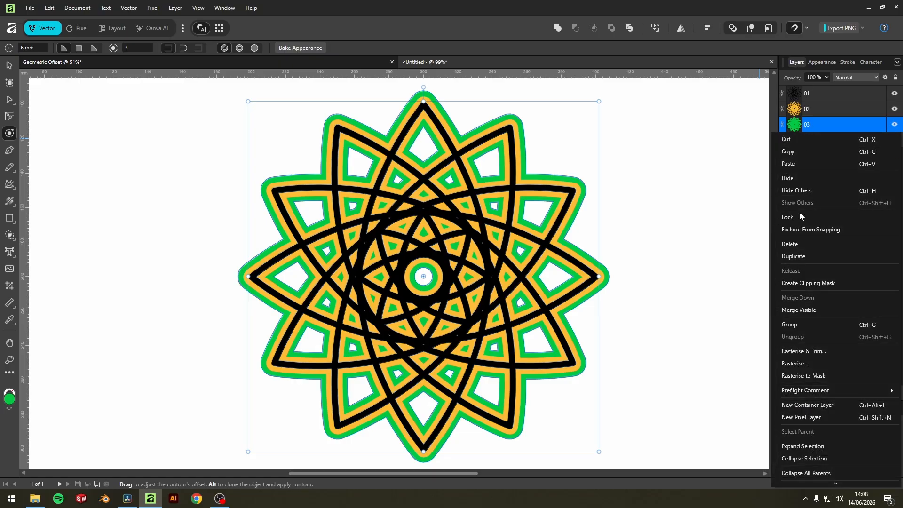
click(799, 256)
click(812, 144)
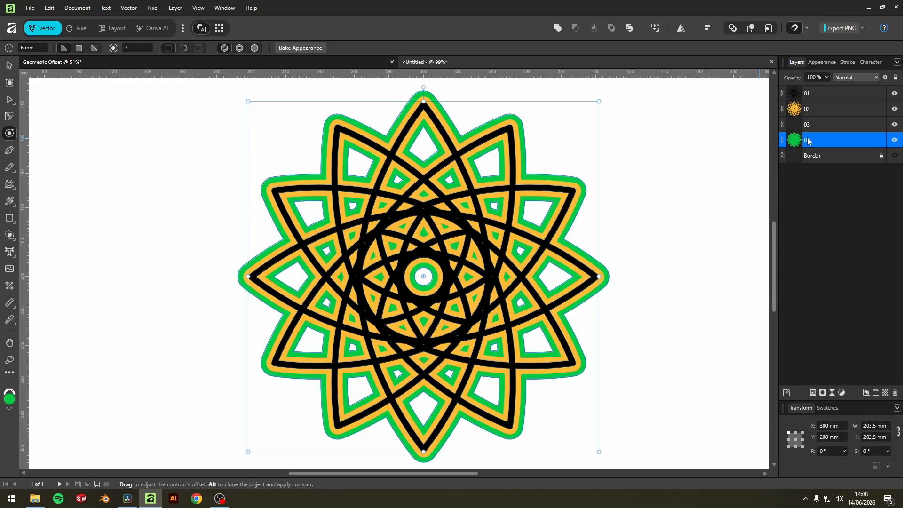
double_click(812, 143)
text(04)
key(Return)
Step: Change the fill of the 04 shape to blue
click(822, 61)
click(795, 100)
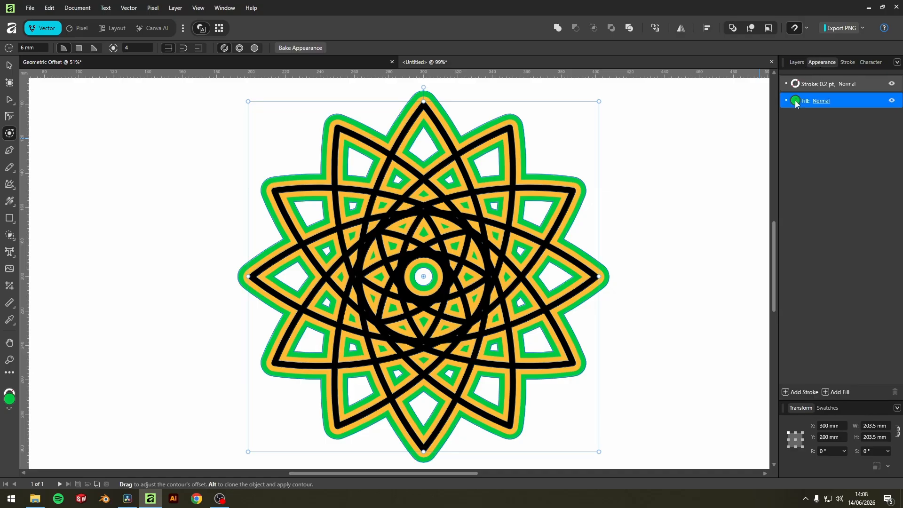
drag(811, 188, 821, 191)
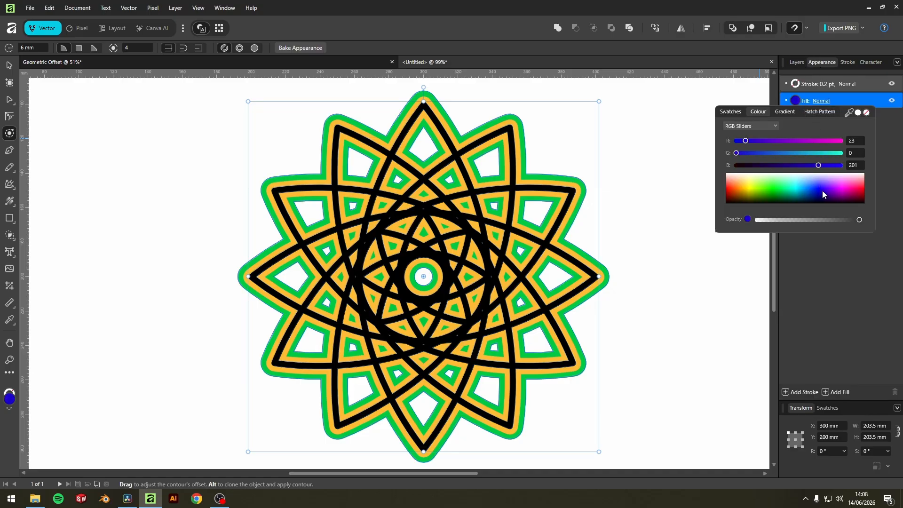
click(824, 290)
Step: Contour the 04 shape with the Contour tool and set the radius to 9 mm
click(796, 62)
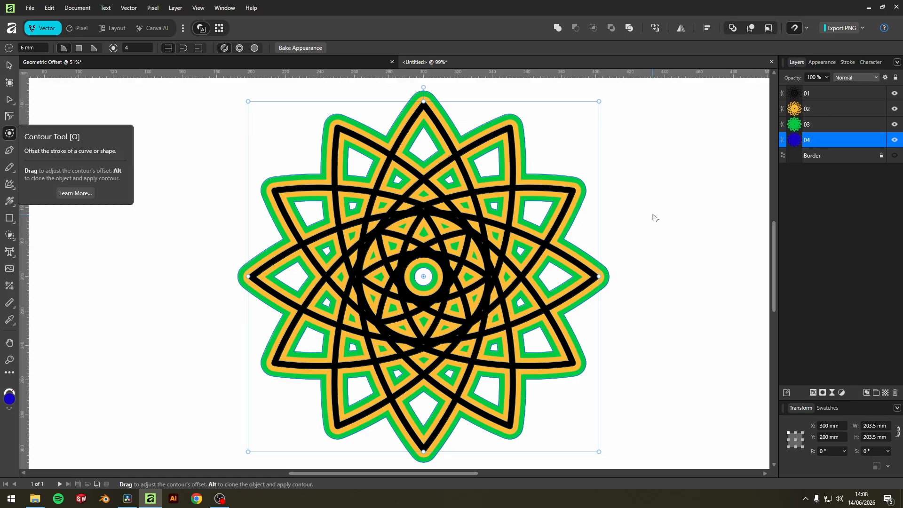
drag(572, 219, 582, 225)
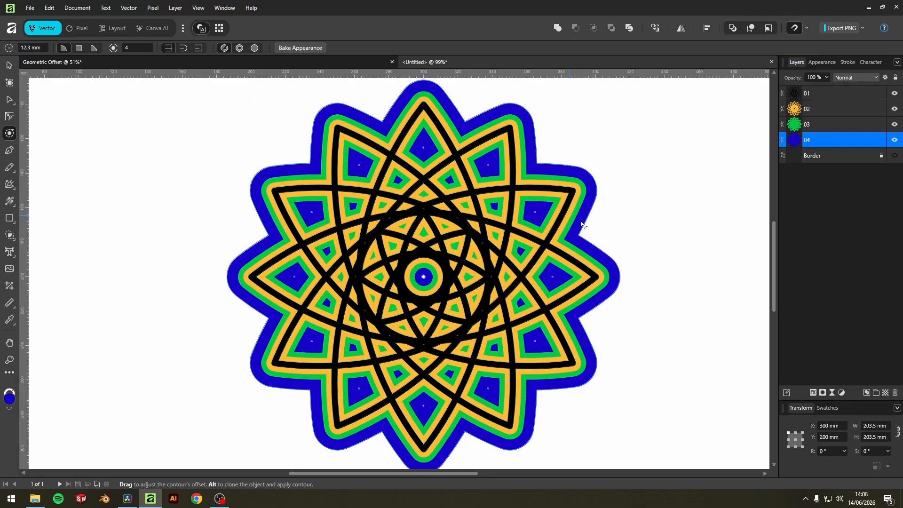
click(34, 49)
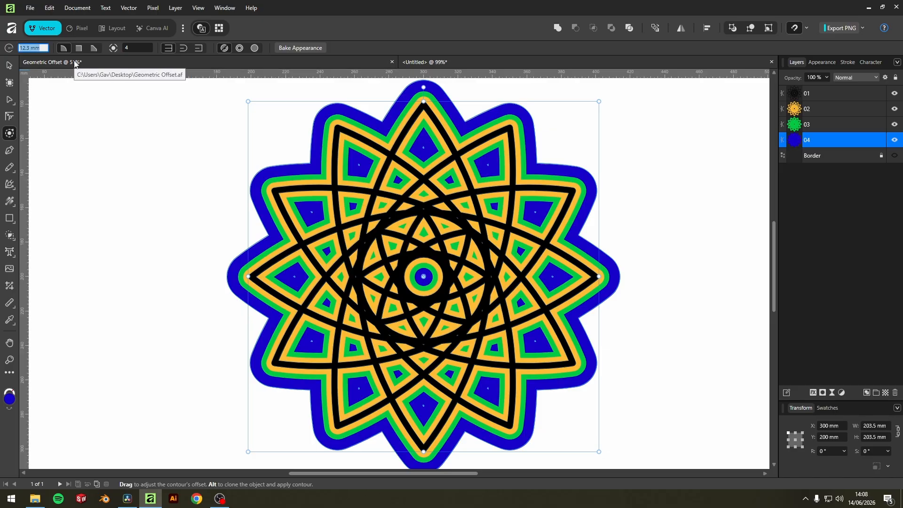
text(5)
key(Return)
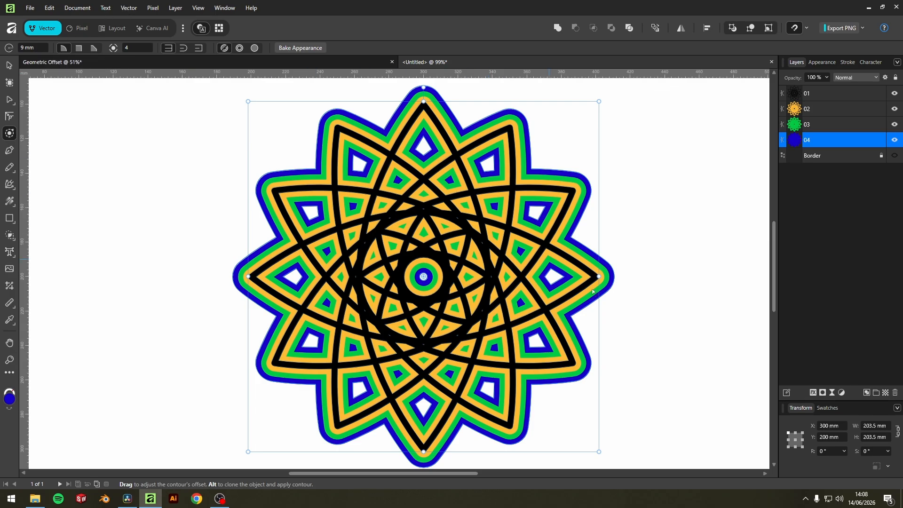
Step: Duplicate the 04 shape and rename the copy 05
scroll(579, 191, up, 3)
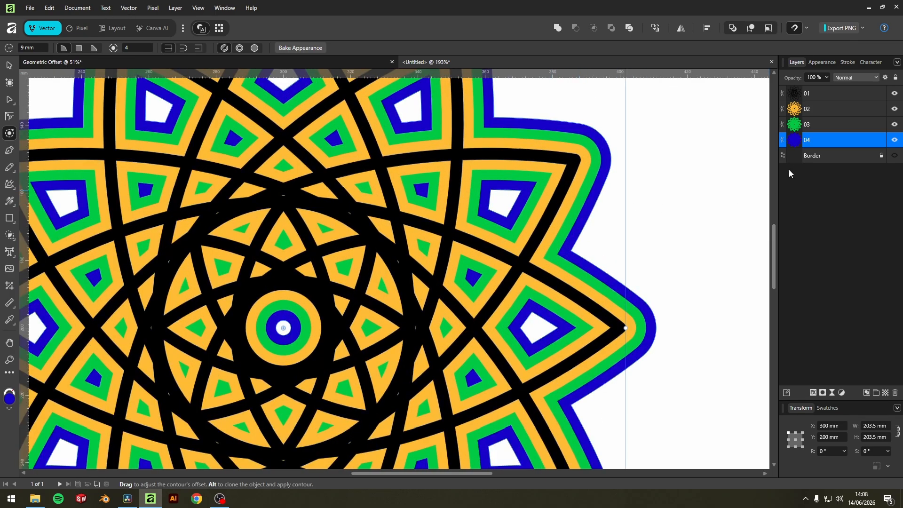
right_click(801, 141)
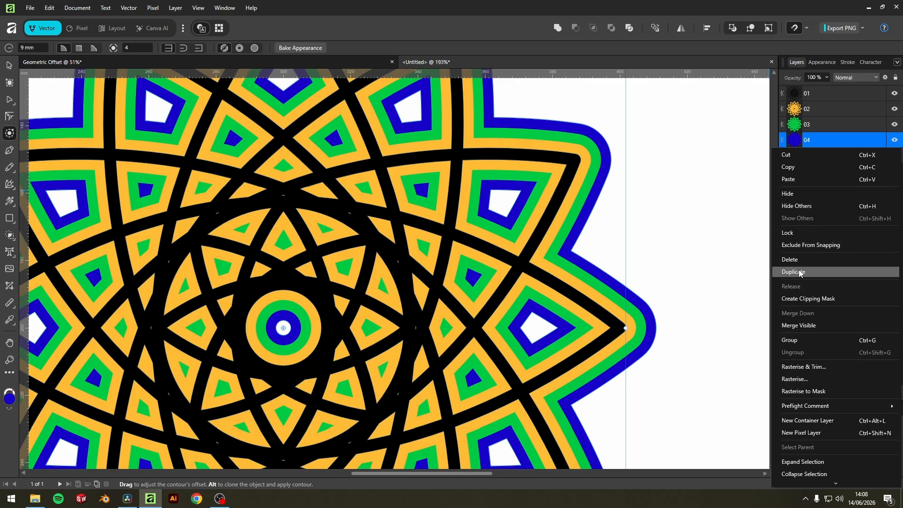
click(818, 272)
double_click(807, 155)
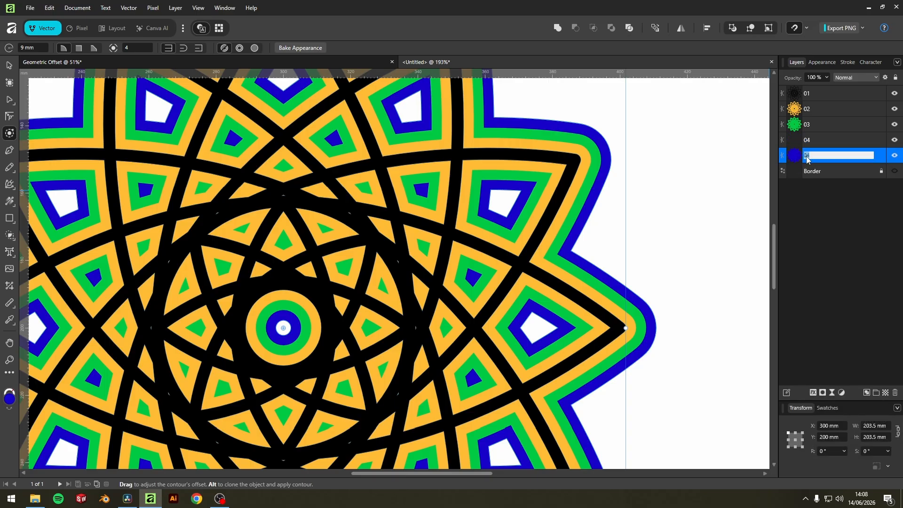
text(05)
key(Return)
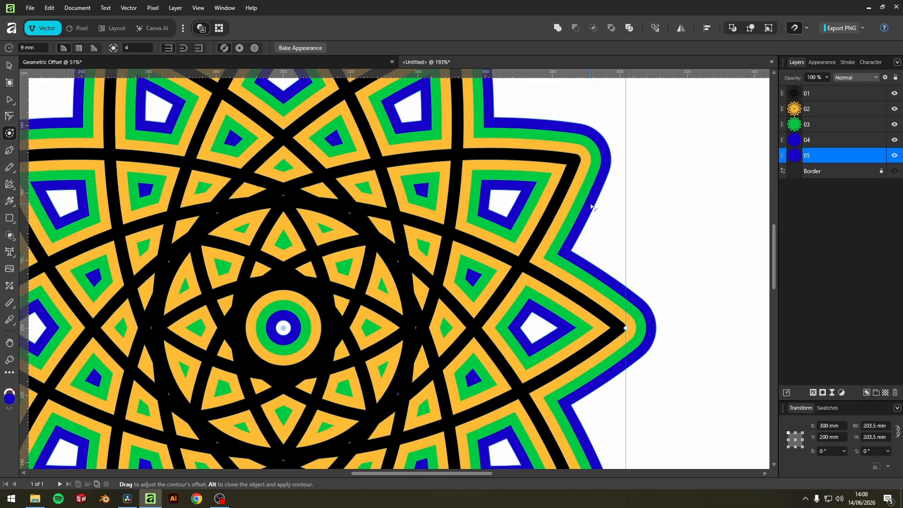
Step: Contour the 05 shape with the Contour tool and set the radius to 12 mm
drag(591, 207, 609, 202)
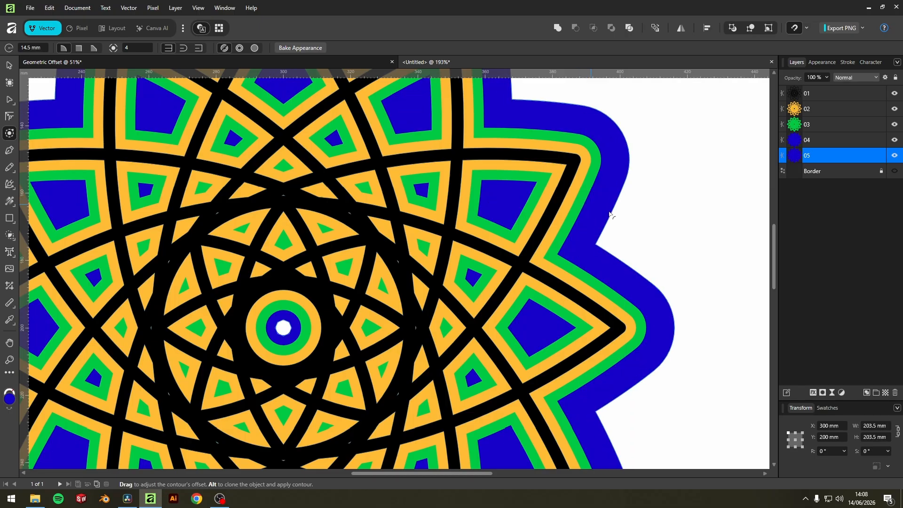
click(27, 46)
text(12)
key(Return)
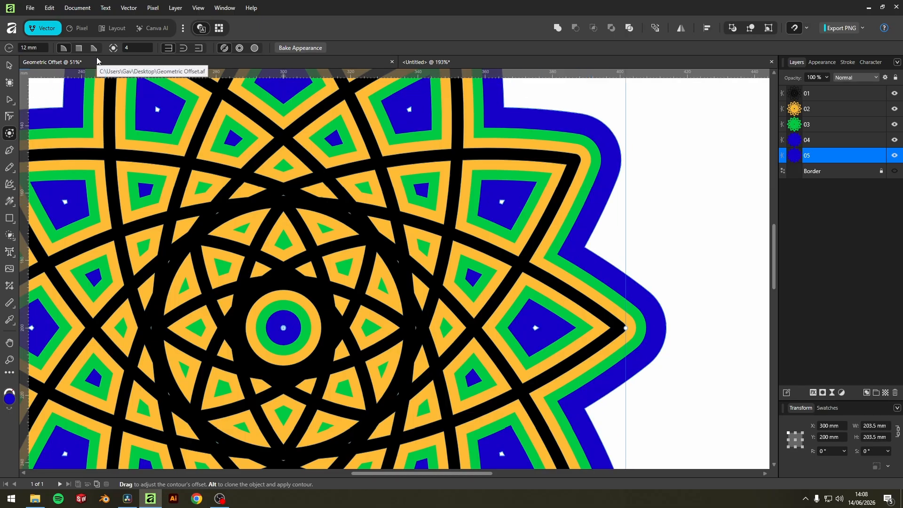
Step: Change the fill of the 05 shape to a dark navy blue (R 0, G 9, B 46)
click(822, 63)
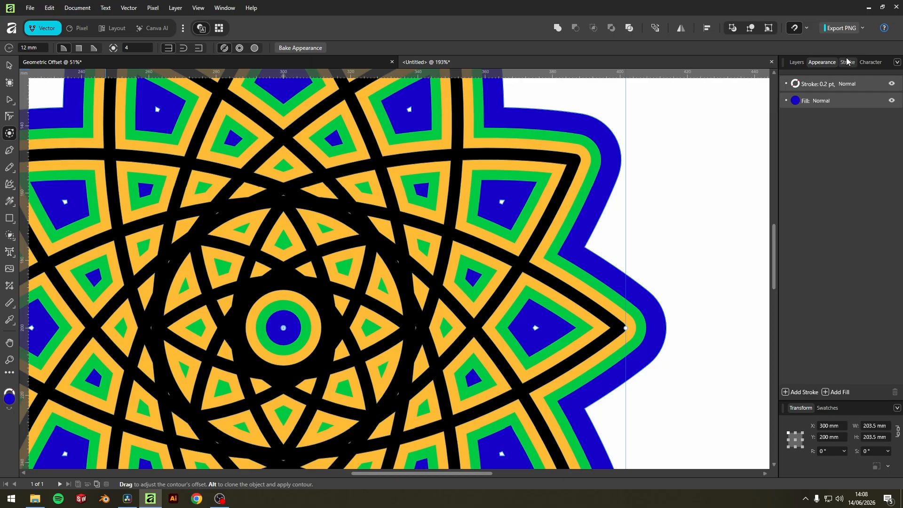
click(795, 101)
drag(806, 189, 814, 201)
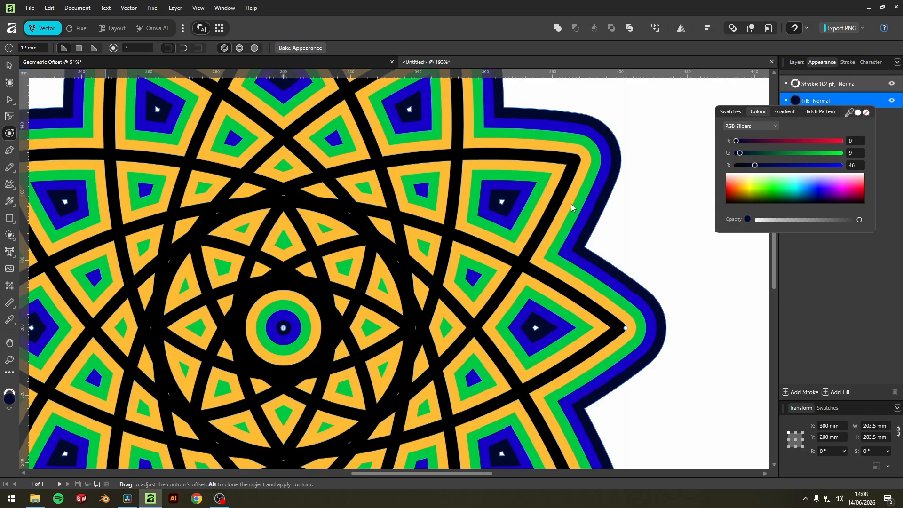
scroll(570, 204, down, 4)
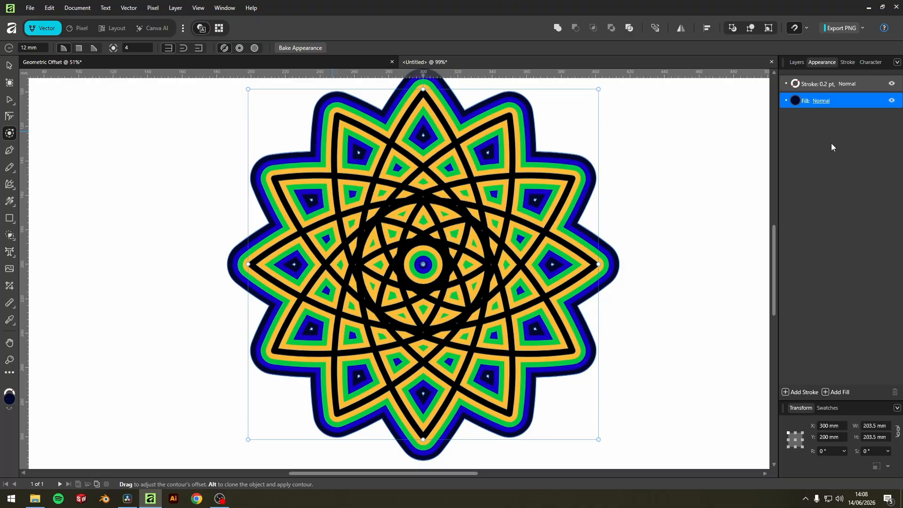
Step: Examine the layered coloured outlines at different zoom levels and reselect the 05 shape
click(645, 227)
scroll(595, 228, up, 5)
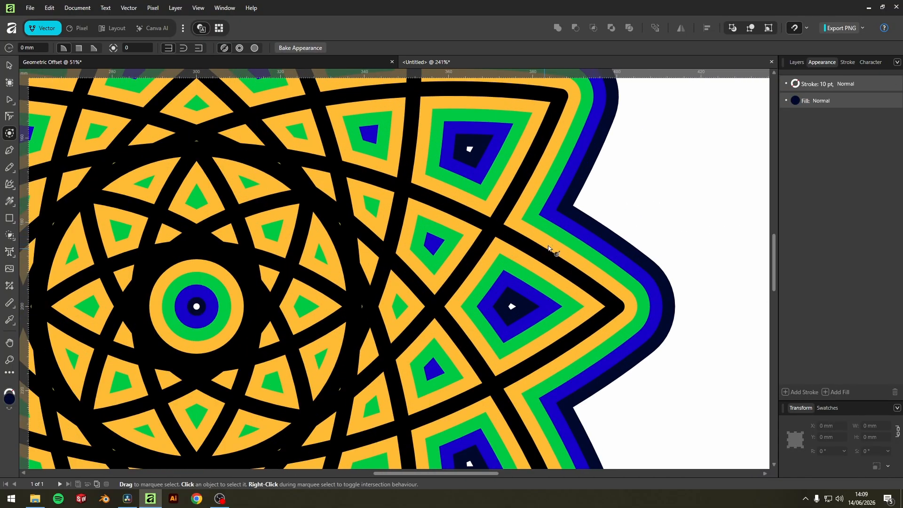
scroll(512, 219, down, 5)
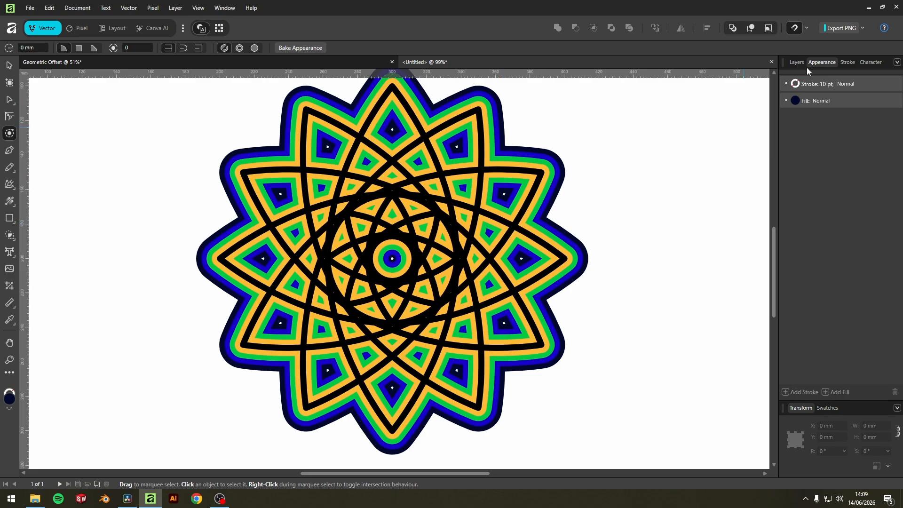
click(795, 65)
scroll(570, 251, down, 2)
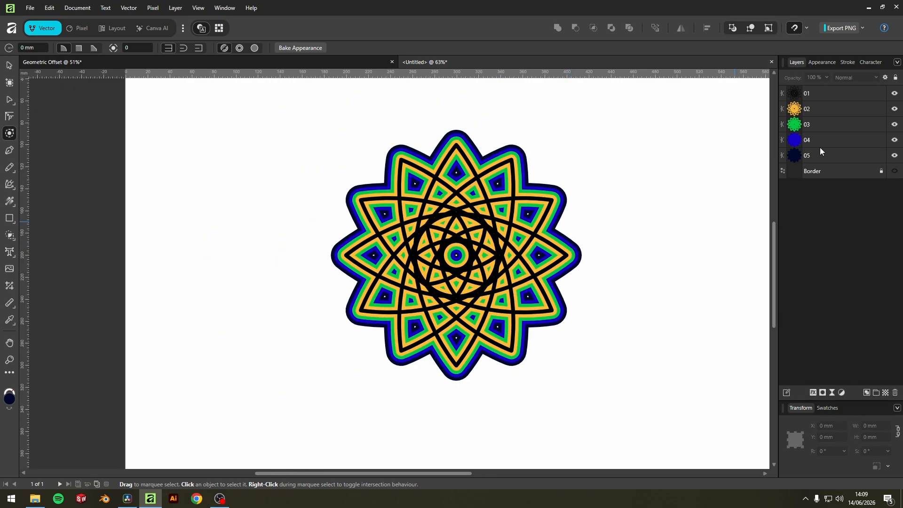
click(842, 155)
scroll(635, 233, up, 2)
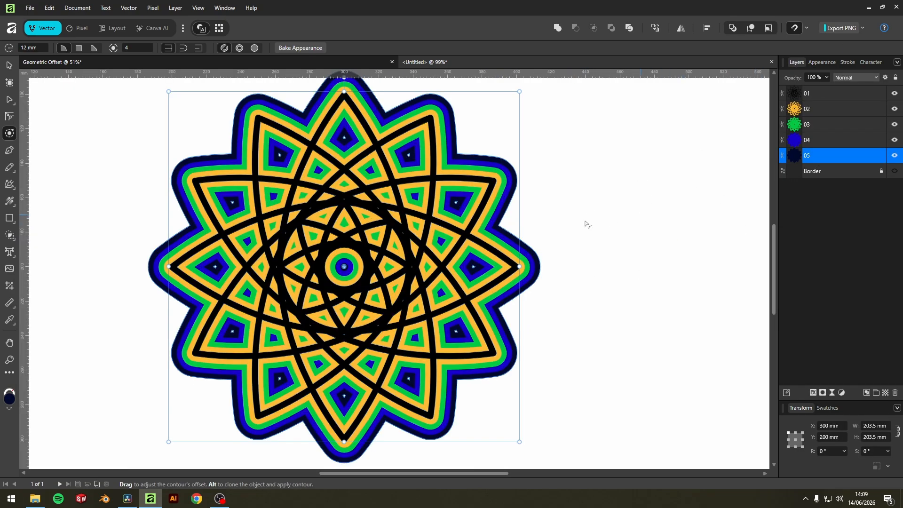
Step: Try moving the 05 shape aside and undo both moves
click(10, 65)
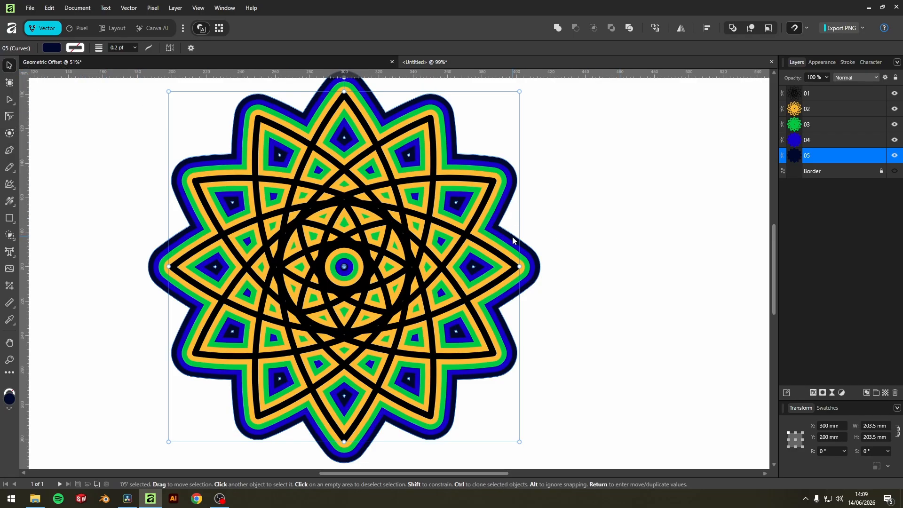
drag(512, 236, 679, 252)
scroll(607, 244, down, 2)
drag(610, 244, 565, 239)
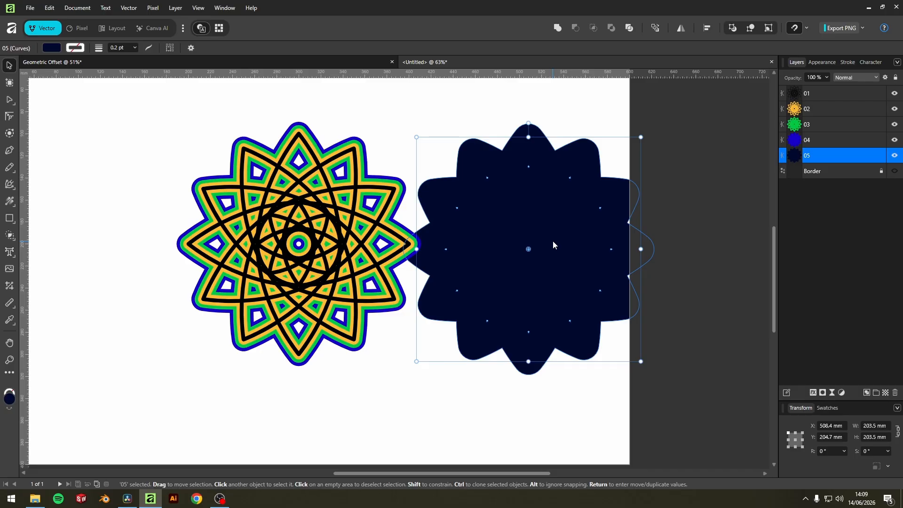
key(ctrl+z)
key(ctrl+z)
scroll(387, 232, up, 5)
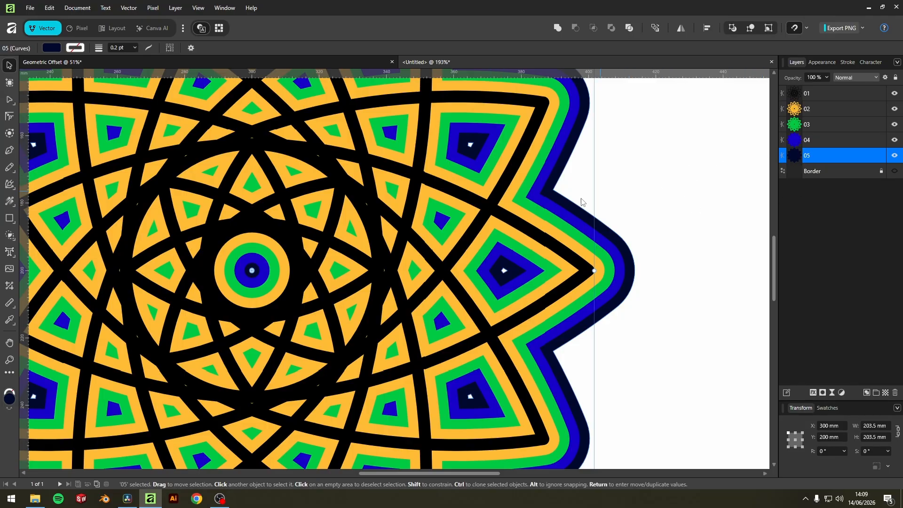
Step: Try reshaping the 05 outline by dragging its edge and nodes, undoing each attempt
drag(582, 207, 648, 207)
key(ctrl+z)
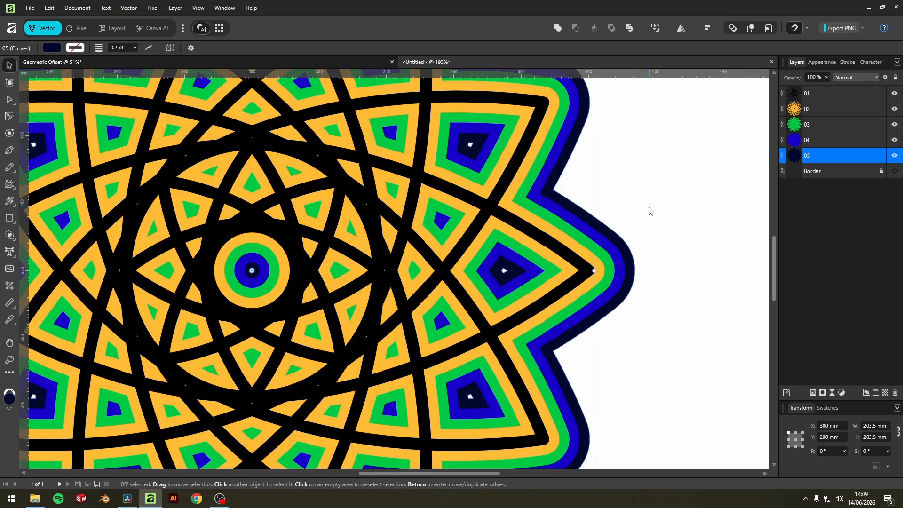
click(9, 101)
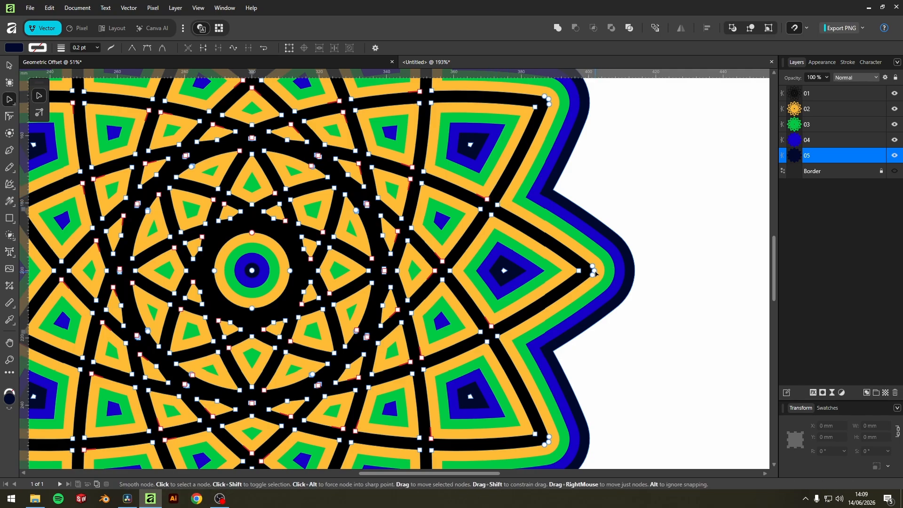
drag(594, 272, 561, 308)
key(ctrl+z)
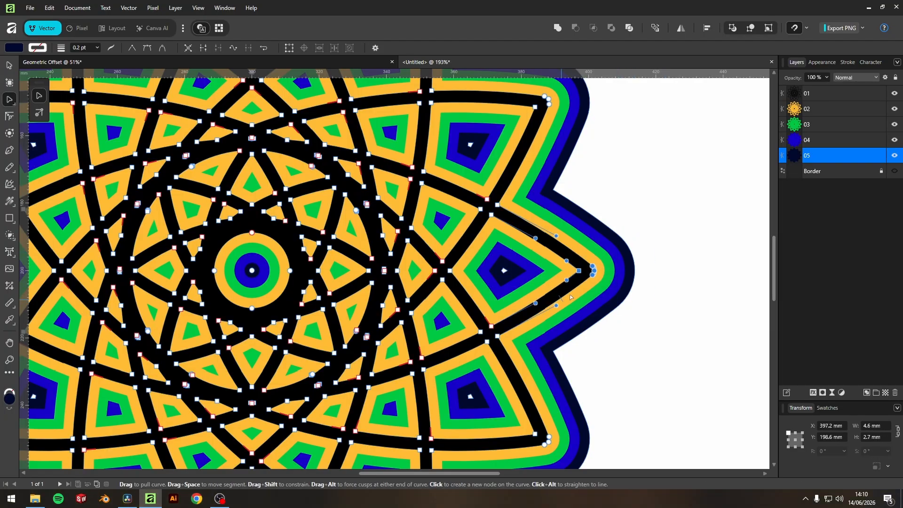
drag(614, 276, 681, 277)
key(ctrl+z)
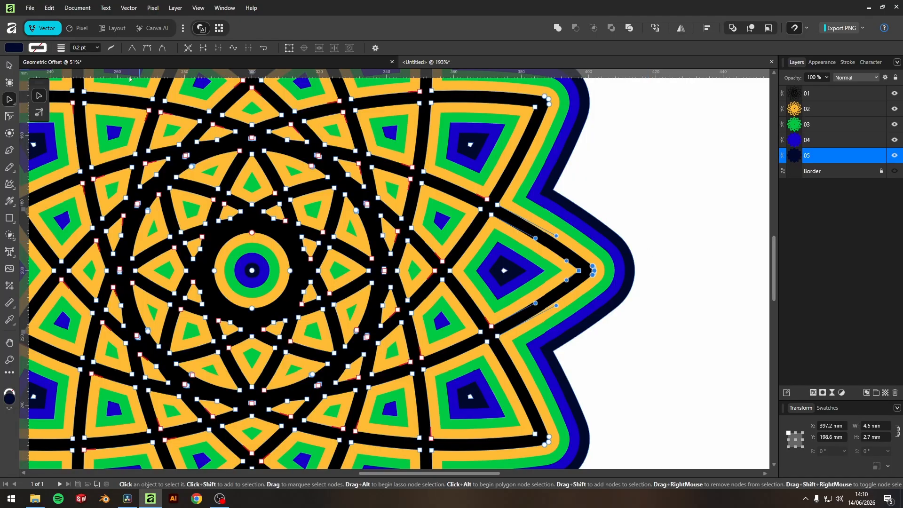
click(8, 65)
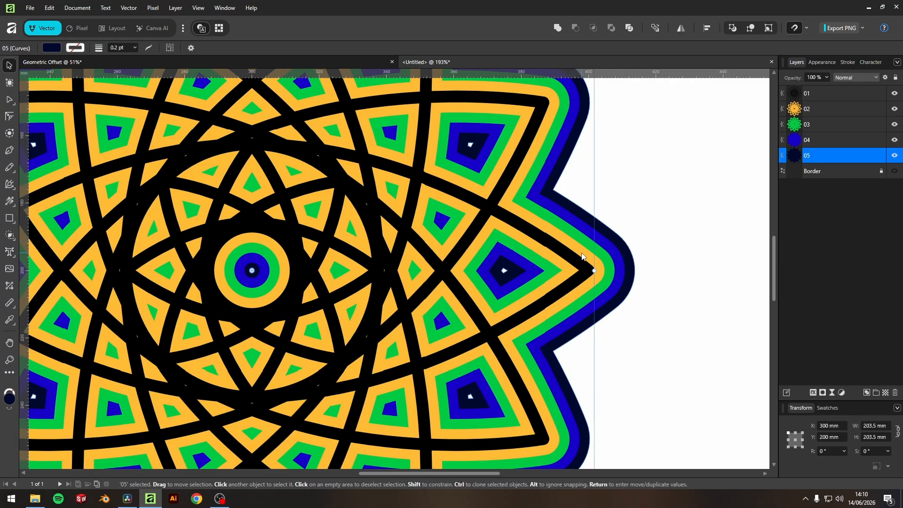
Step: Convert the 05 shape to curves
right_click(629, 268)
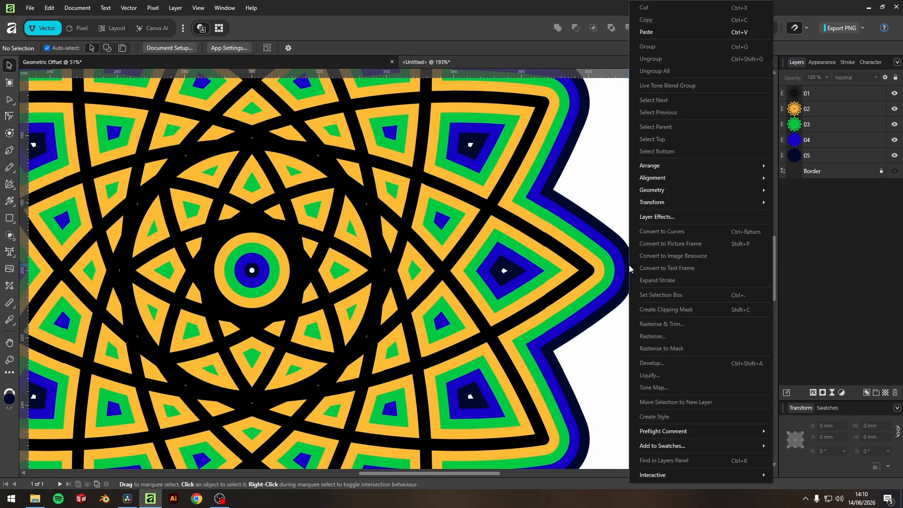
right_click(616, 240)
click(610, 239)
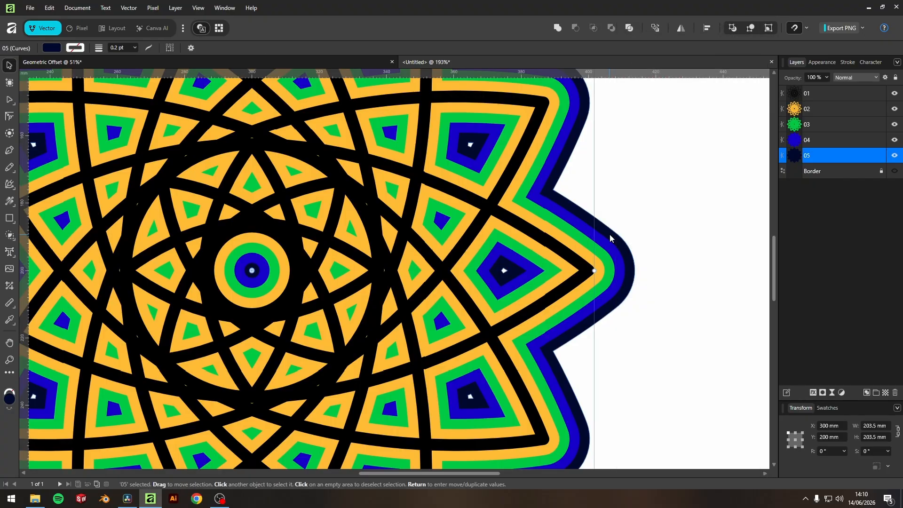
right_click(582, 274)
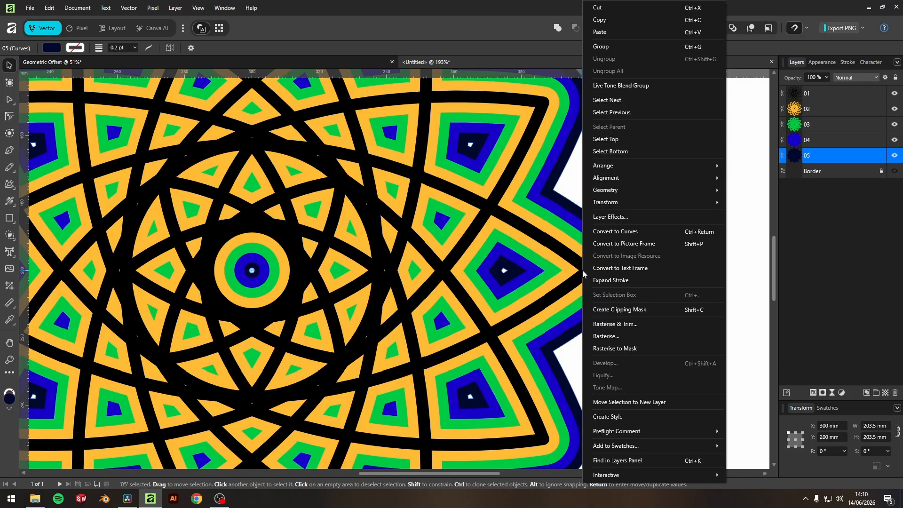
click(610, 231)
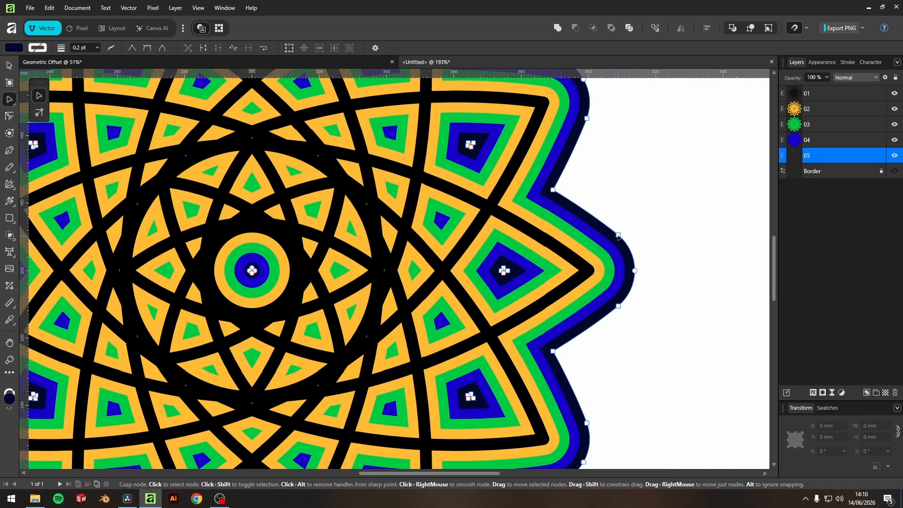
Step: Try dragging nodes of the 05 outline outward and undo the changes
drag(619, 235, 619, 187)
key(ctrl+z)
key(ctrl+z)
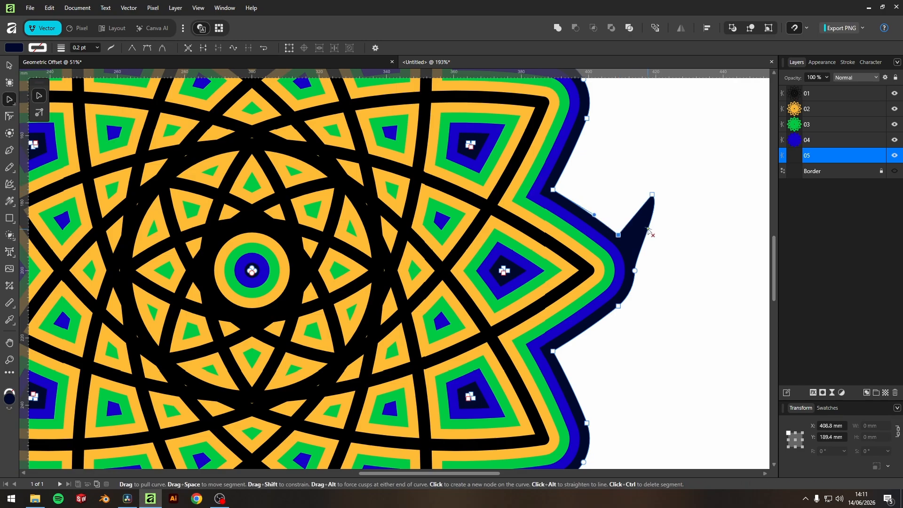
drag(635, 270, 685, 270)
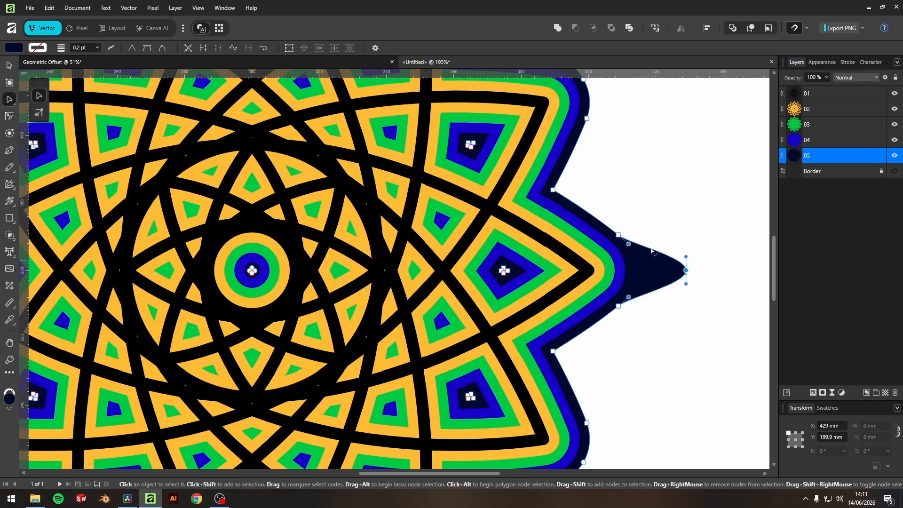
key(ctrl+z)
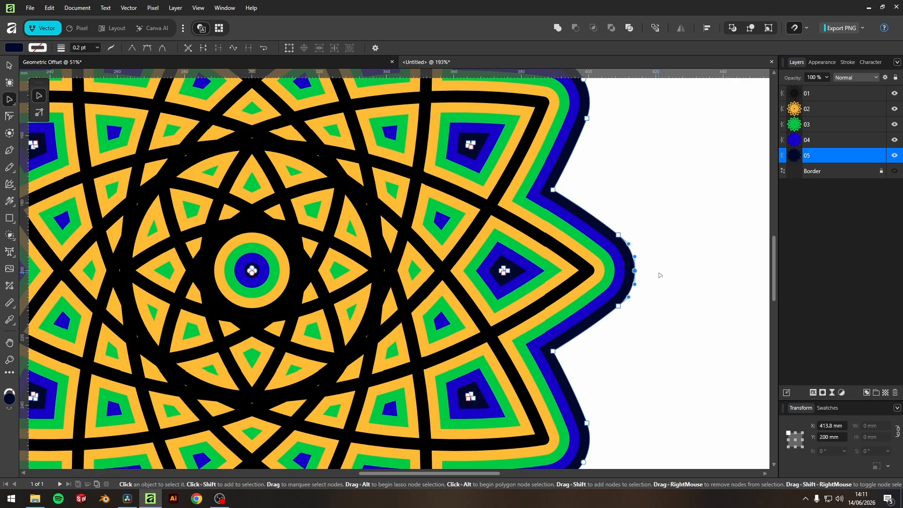
Step: Convert the 04, 03 and 02 shapes to curves
click(802, 141)
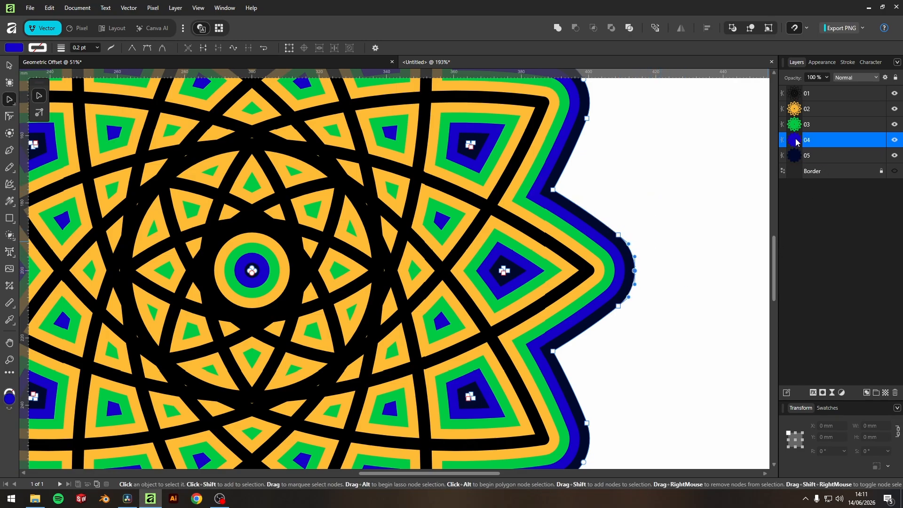
right_click(571, 281)
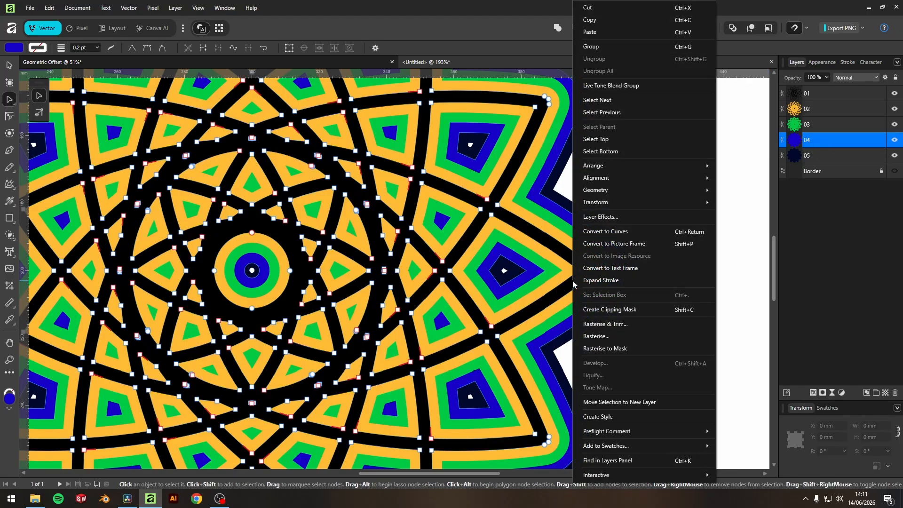
click(597, 231)
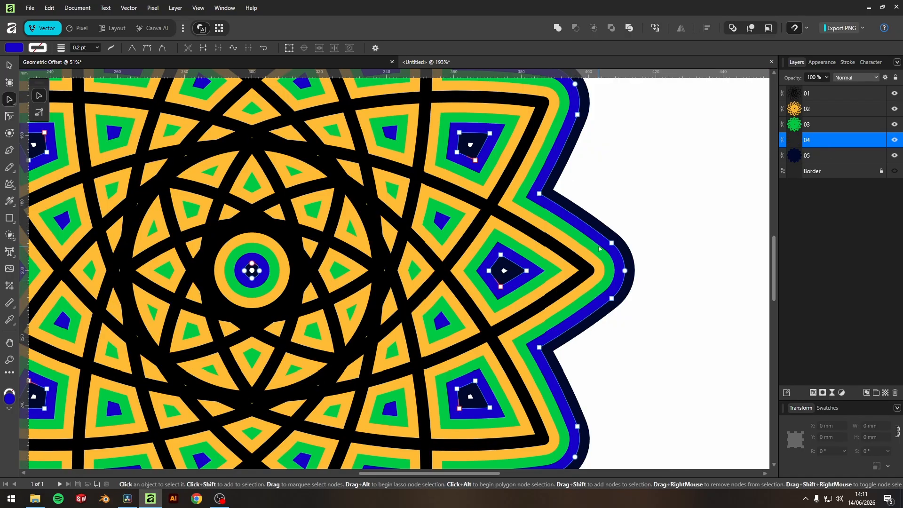
click(799, 125)
right_click(566, 286)
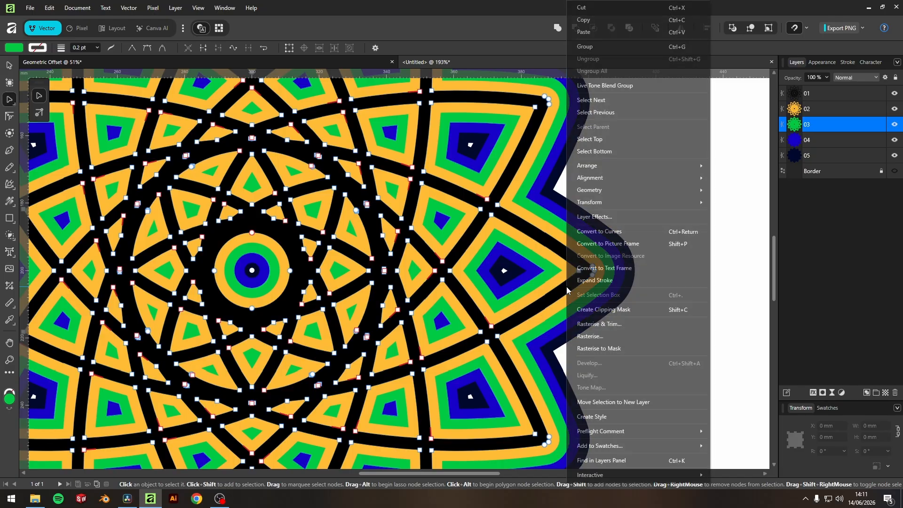
click(598, 231)
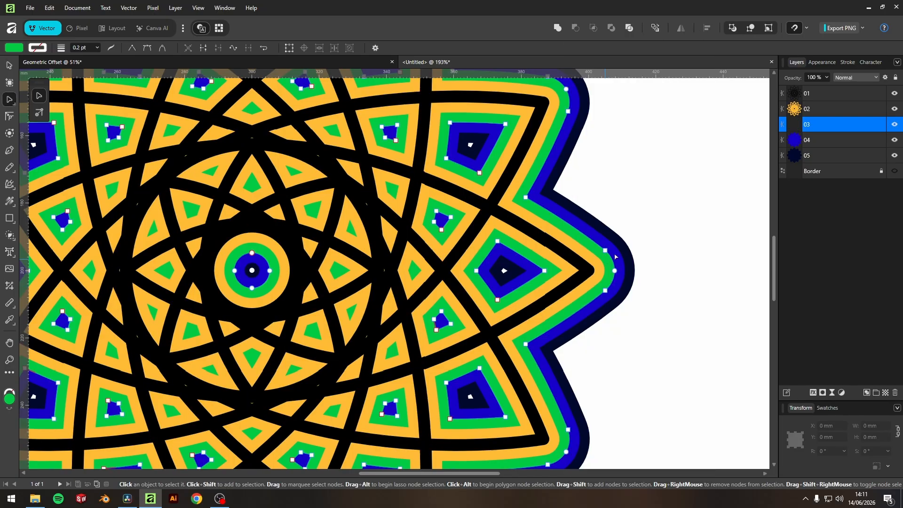
click(802, 112)
right_click(583, 281)
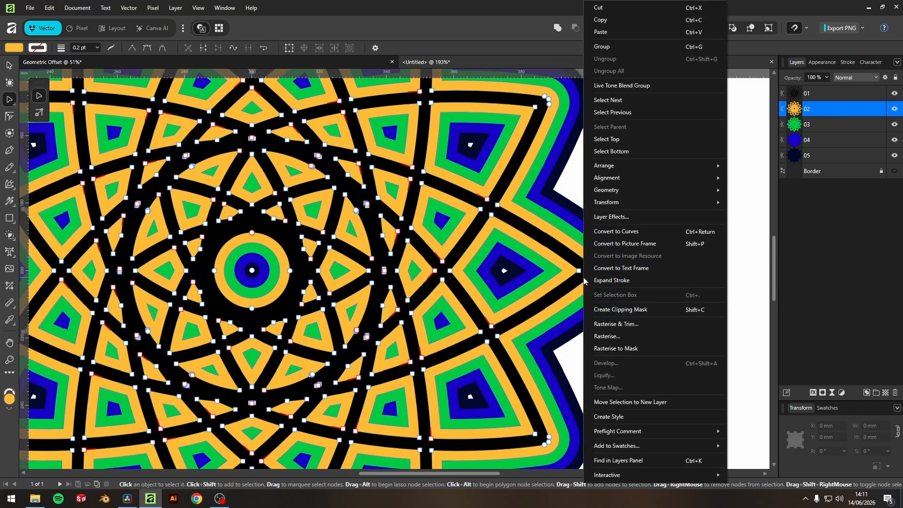
click(623, 233)
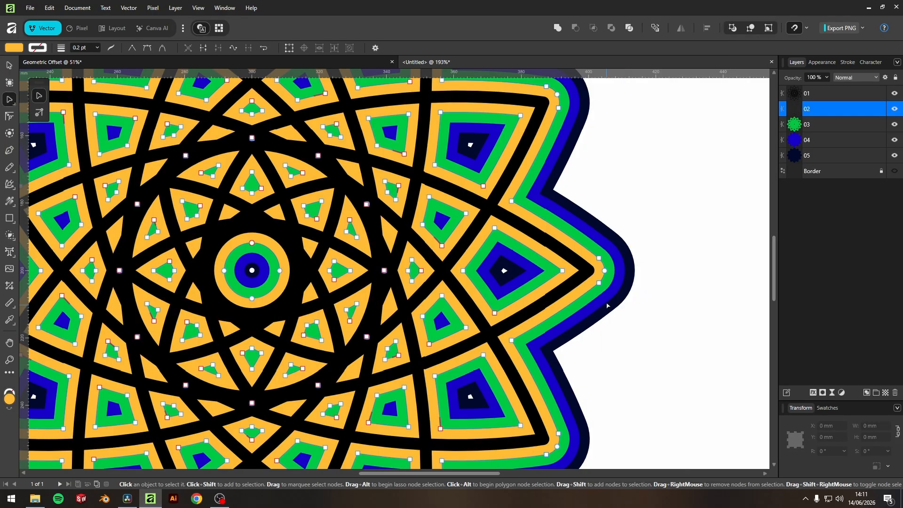
Step: Try dragging a point node of the 01 outline outward, undoing each attempt
click(800, 96)
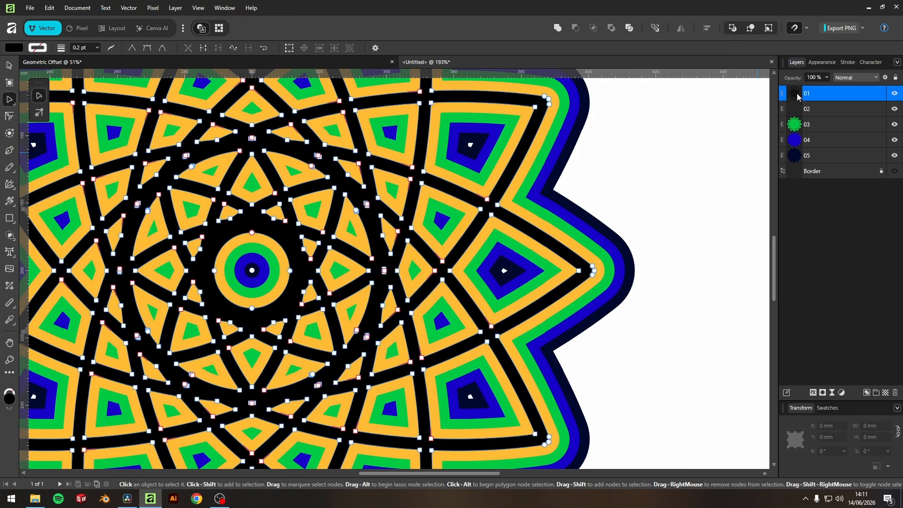
click(592, 270)
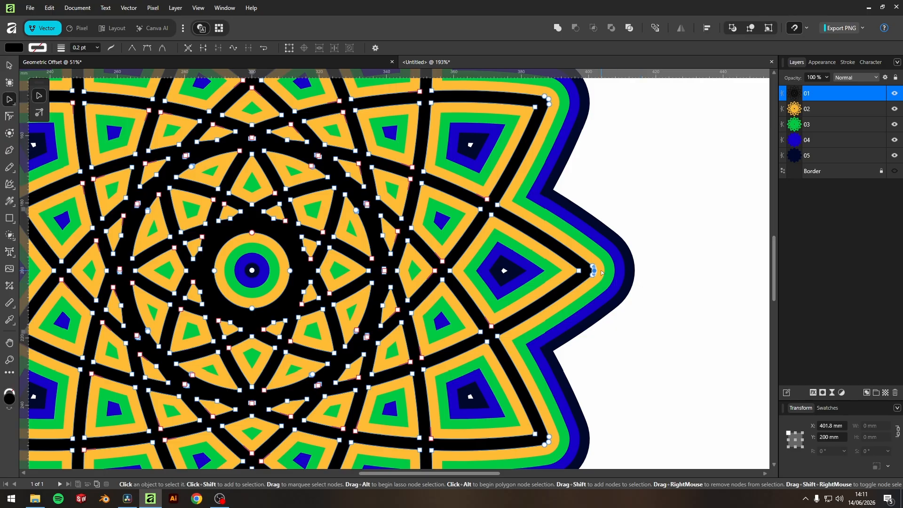
click(602, 272)
drag(605, 271, 644, 271)
key(ctrl+z)
click(611, 272)
key(ctrl+z)
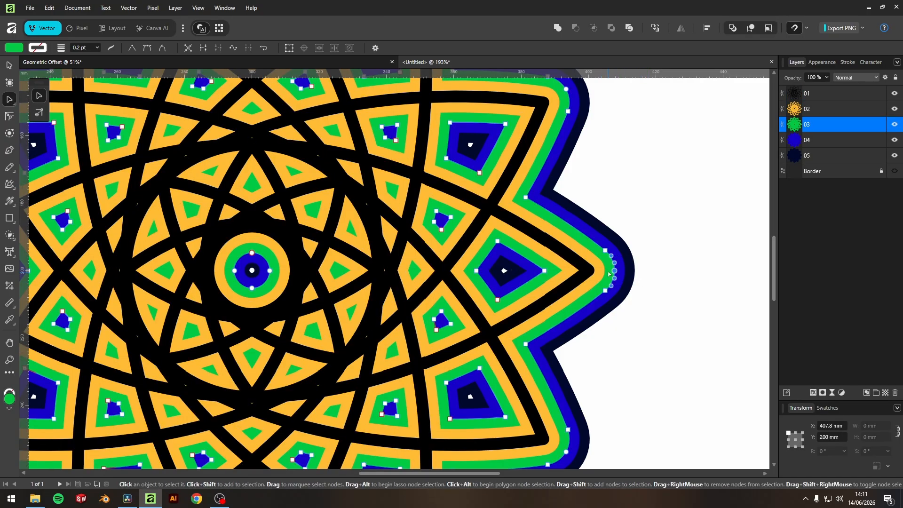
Step: Duplicate the 02 shape and move the copy to the right of the rosette
scroll(585, 271, down, 3)
scroll(560, 210, right, 3)
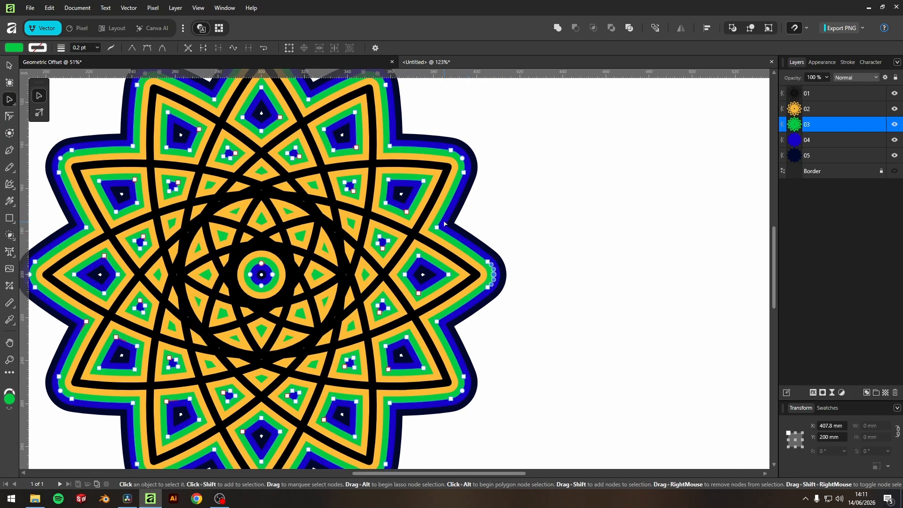
click(8, 65)
scroll(405, 252, down, 1)
scroll(335, 259, right, 5)
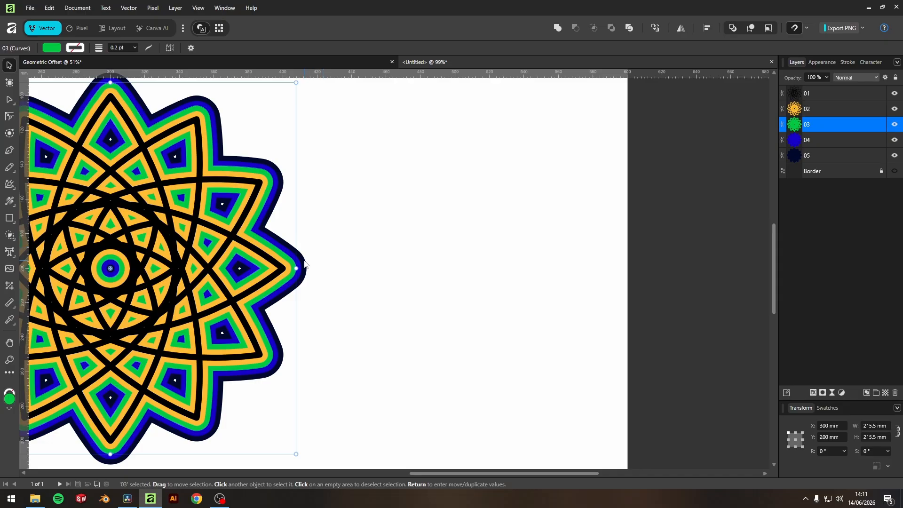
click(284, 275)
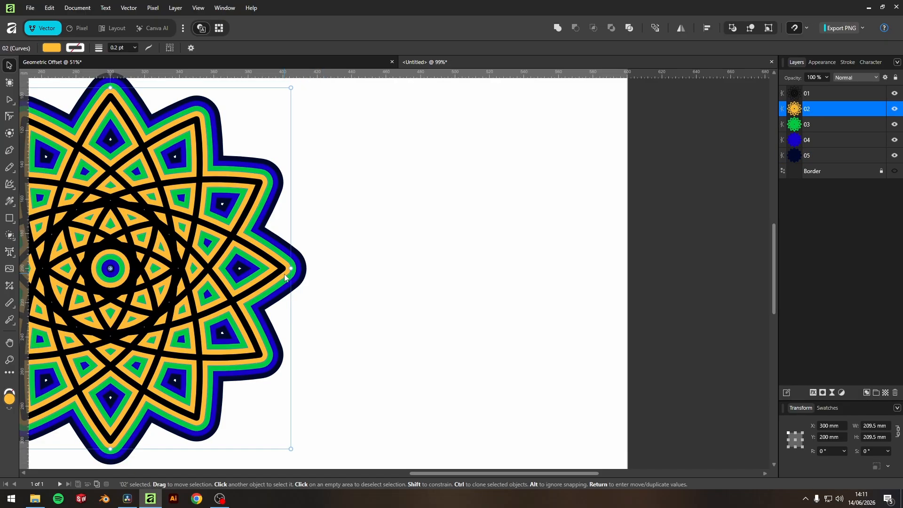
drag(284, 274, 583, 272)
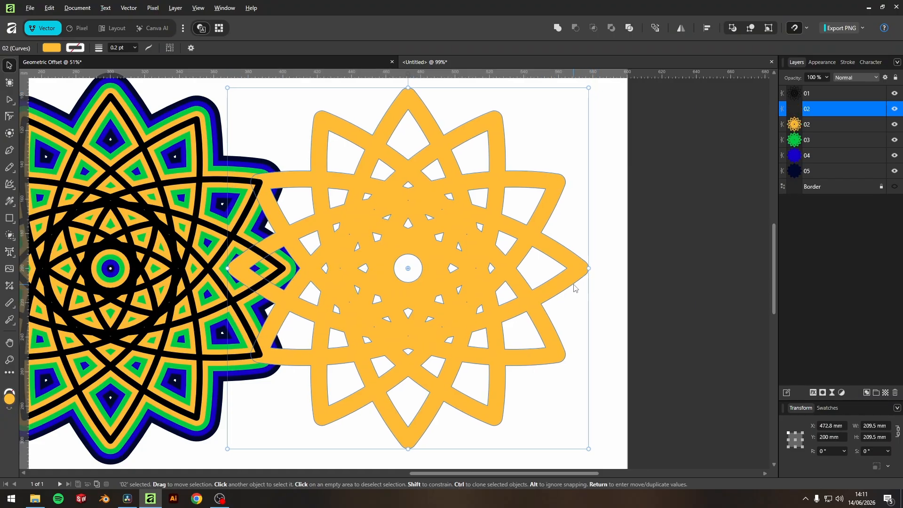
scroll(575, 288, up, 2)
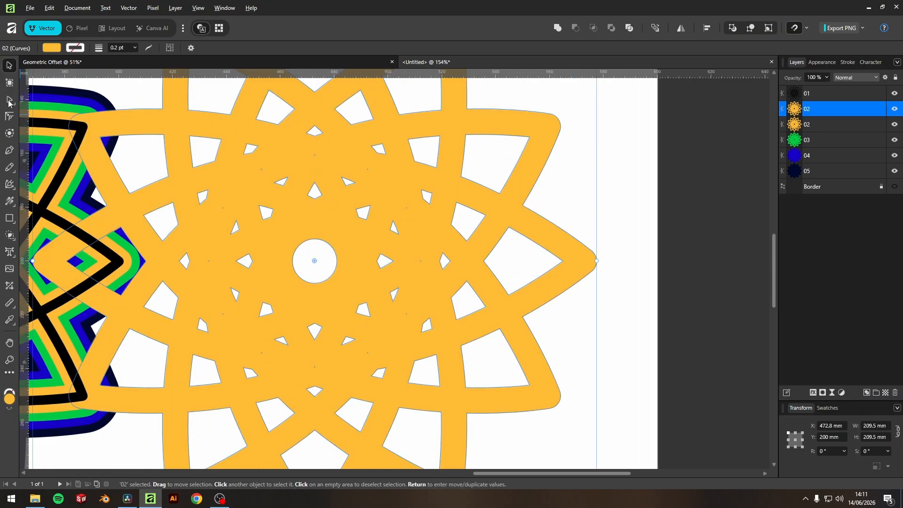
Step: Apply a 7 mm contour offset to the copy with the Contour tool
click(10, 132)
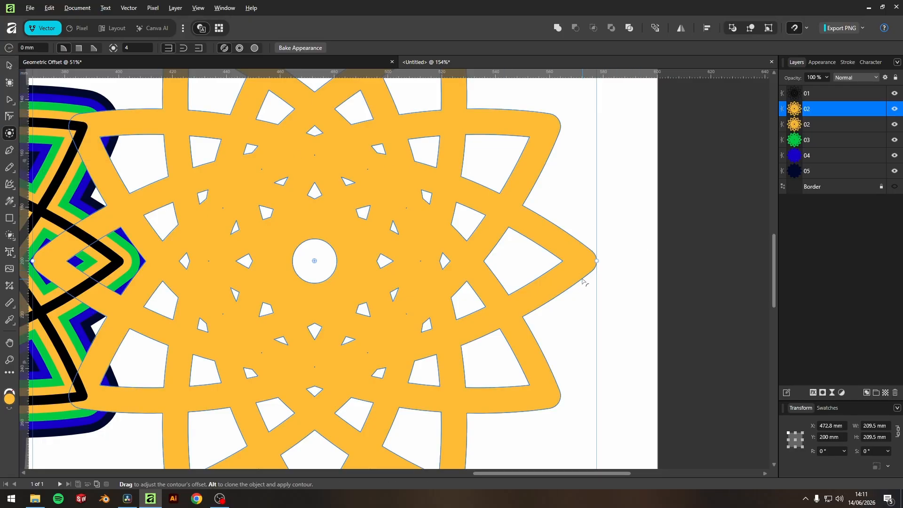
drag(582, 280, 604, 301)
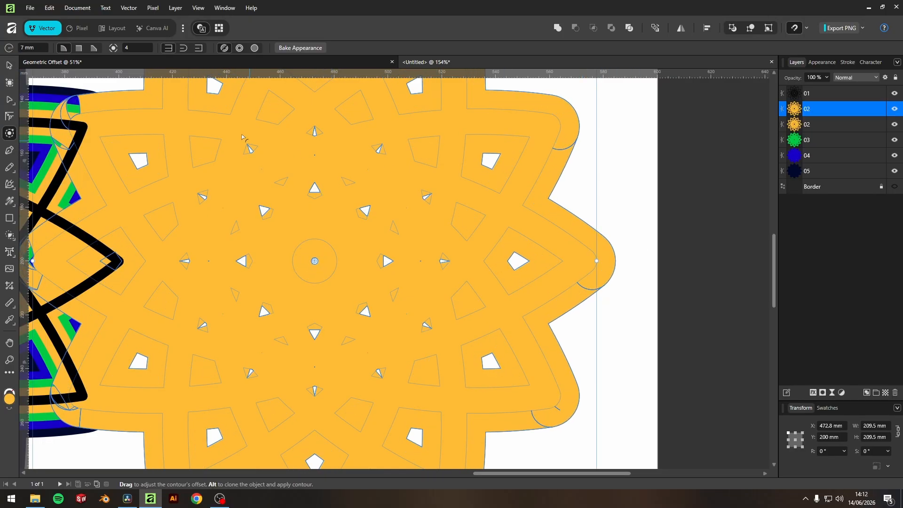
Step: Move the contoured copy further right and swap its fill and stroke colours
click(8, 66)
scroll(462, 271, down, 3)
drag(462, 271, 523, 271)
scroll(292, 205, up, 2)
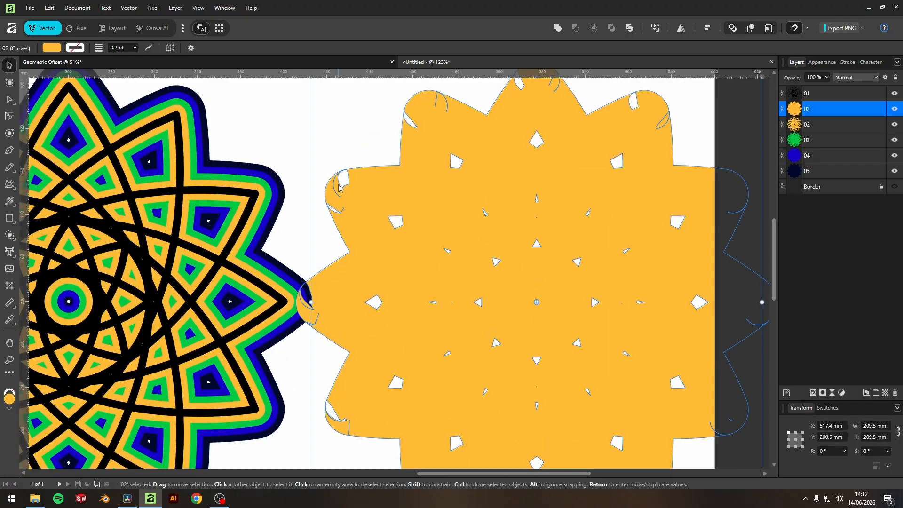
click(11, 411)
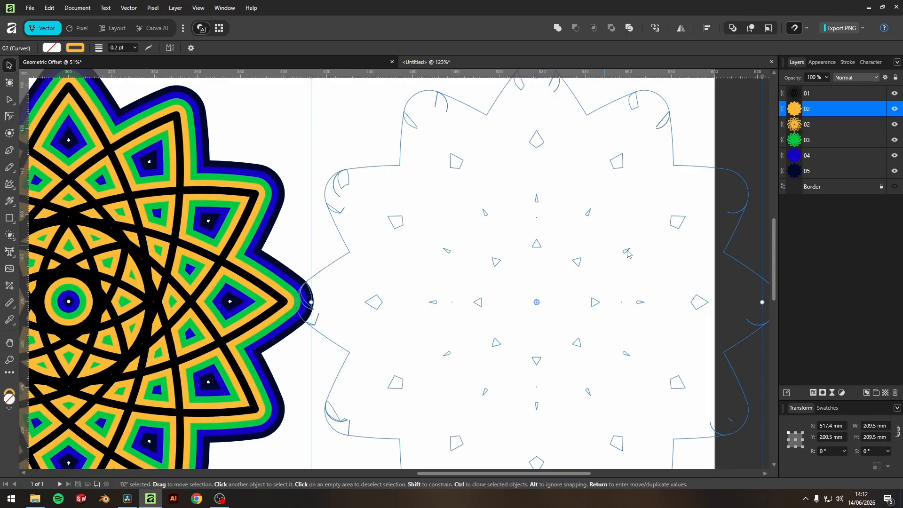
Step: Try reshaping a curve segment of the copy's outline with the Node tool and undo it
drag(630, 254, 476, 236)
scroll(559, 284, up, 5)
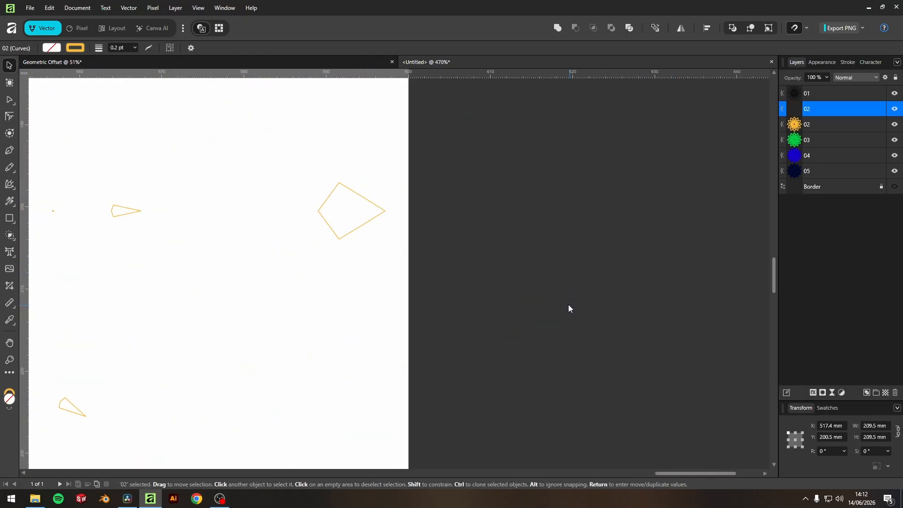
scroll(556, 286, down, 5)
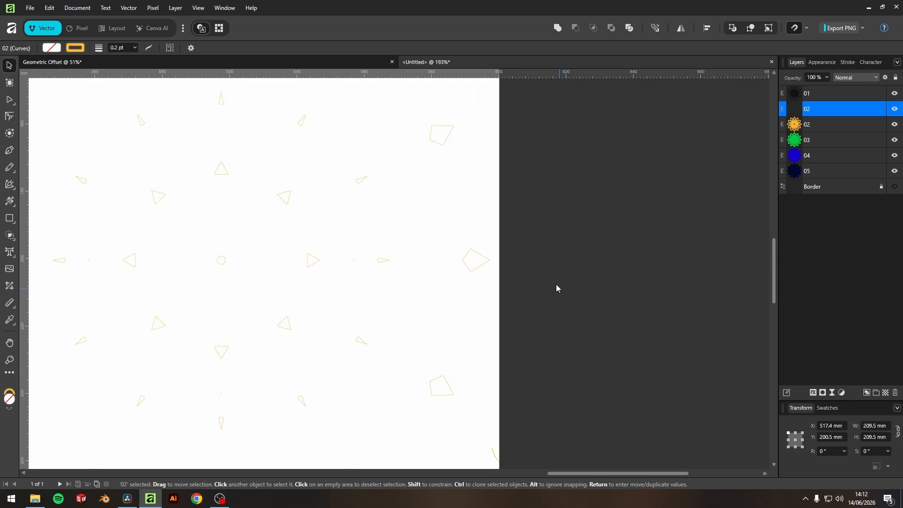
scroll(665, 252, up, 4)
click(9, 116)
click(8, 102)
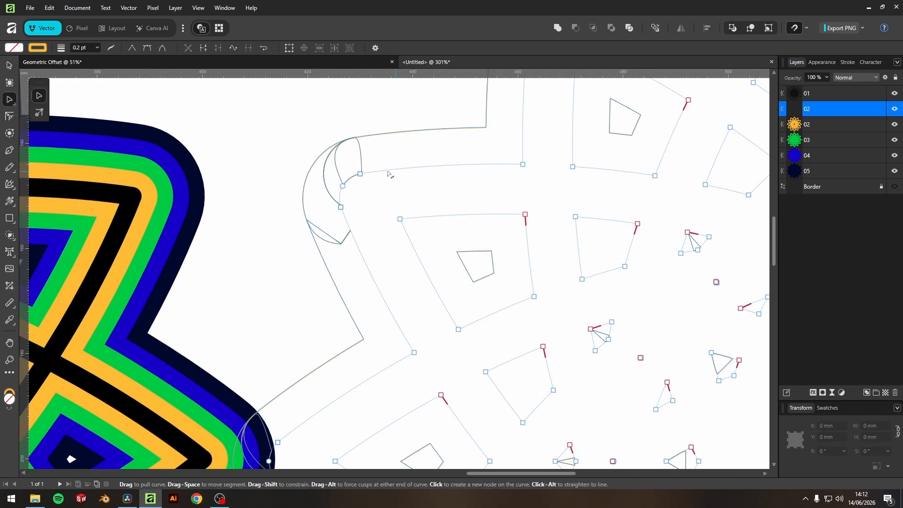
drag(317, 148, 374, 159)
key(ctrl+z)
scroll(382, 179, down, 3)
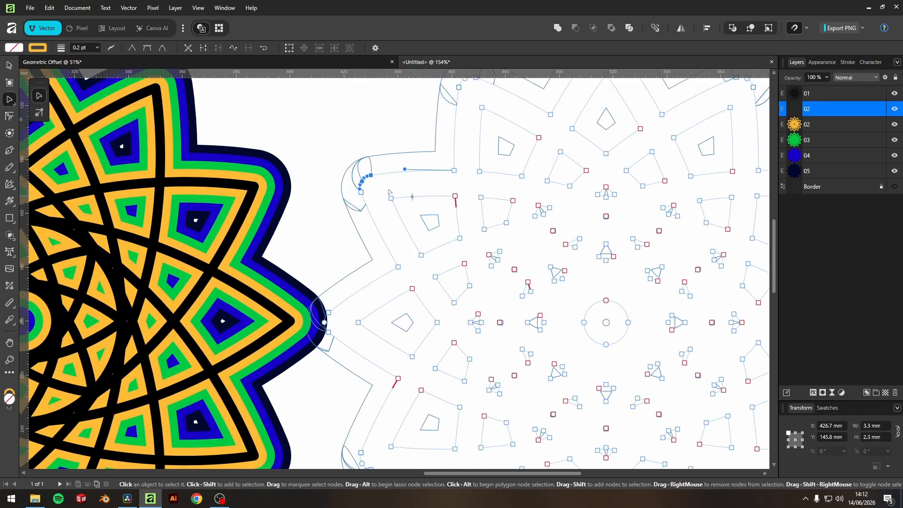
Step: Convert the contoured copy to curves
click(382, 153)
scroll(371, 162, up, 3)
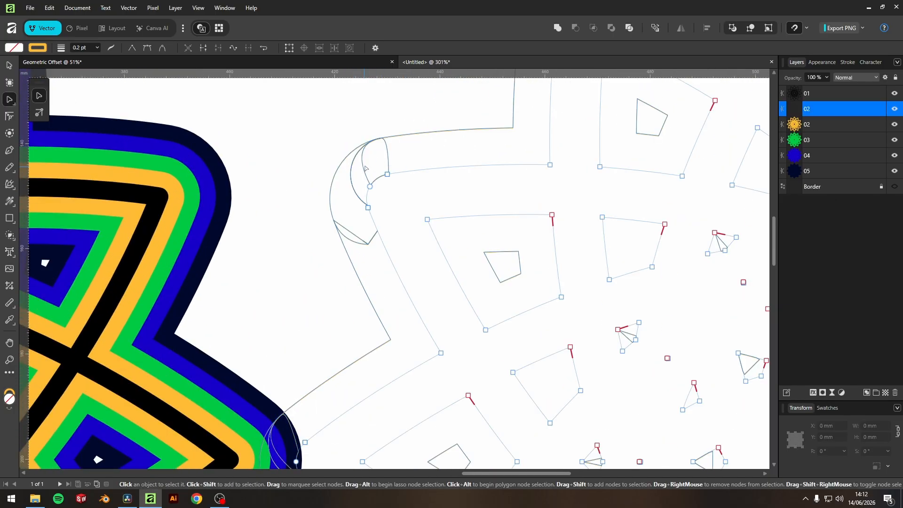
key(v)
right_click(382, 177)
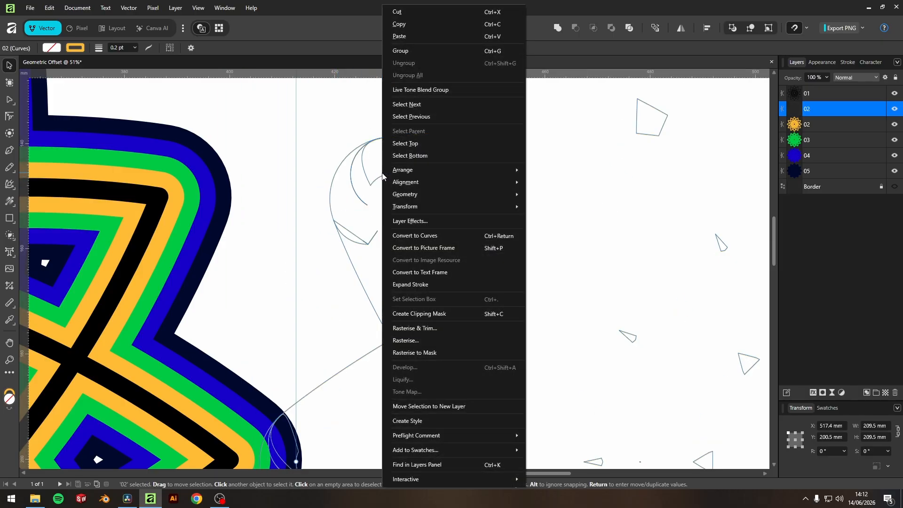
click(410, 234)
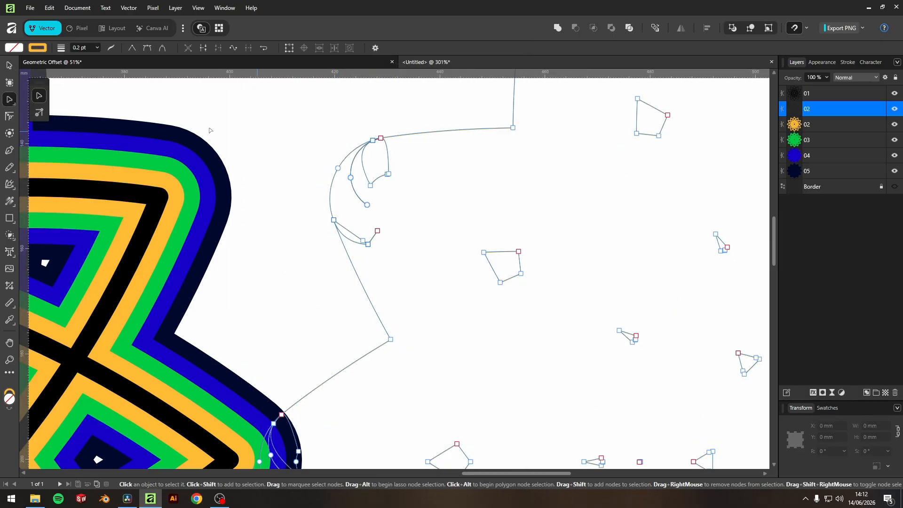
Step: Select the cluster of nodes at the copy's upper-left lobe and delete them
scroll(405, 193, up, 3)
scroll(405, 194, up, 1)
drag(388, 283, 318, 194)
key(Delete)
scroll(424, 194, down, 8)
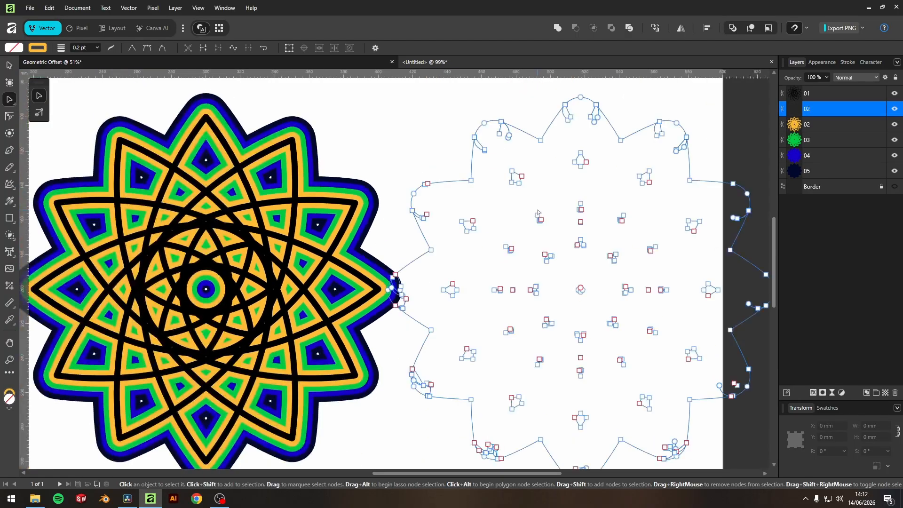
Step: Delete the contoured copy
click(9, 65)
scroll(497, 239, down, 2)
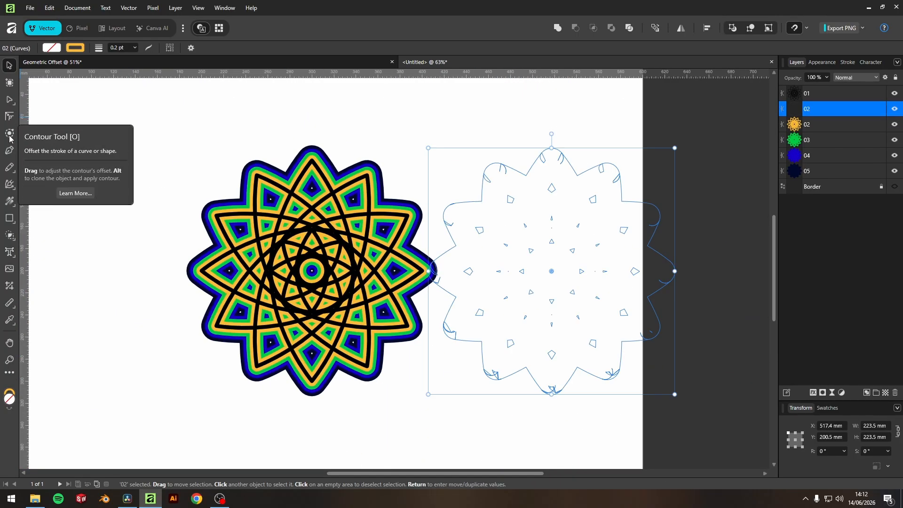
key(Delete)
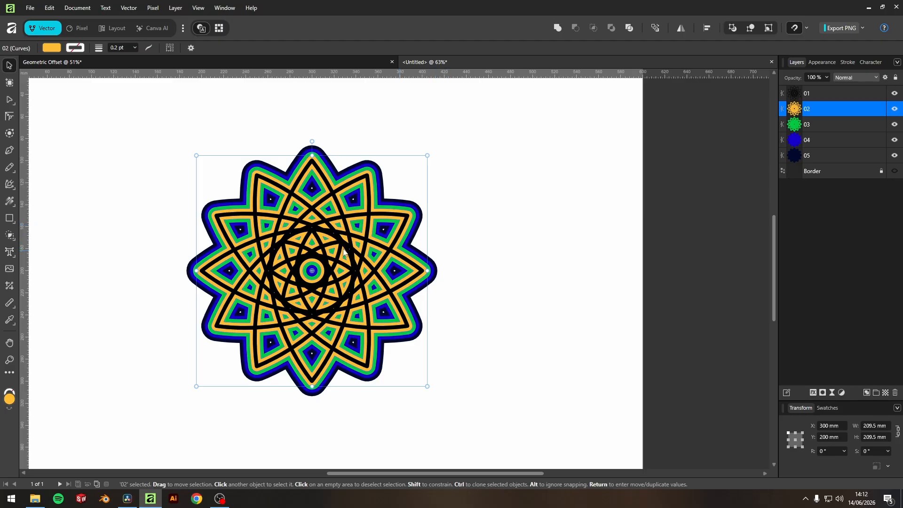
Step: Move the black 01 rosette to the upper left and the green 03 shape to the top centre of the page
scroll(404, 256, up, 1)
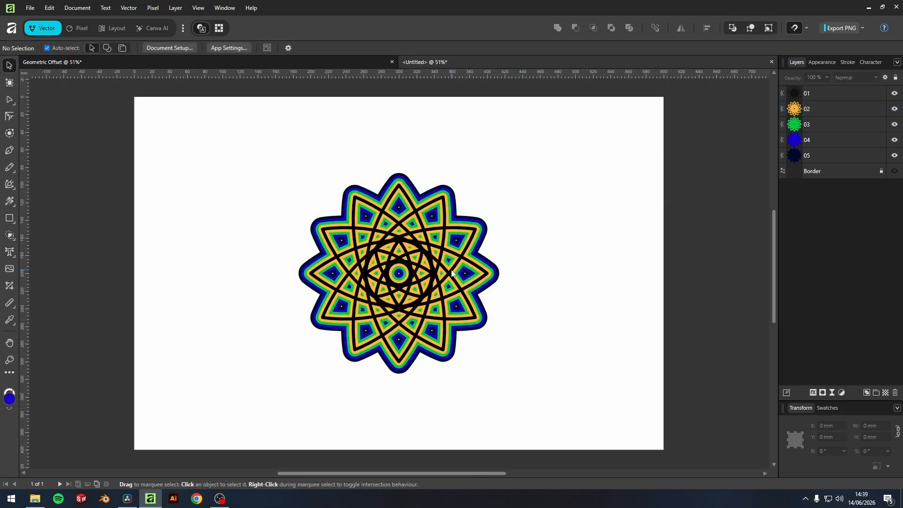
drag(451, 275, 244, 173)
drag(401, 289, 430, 178)
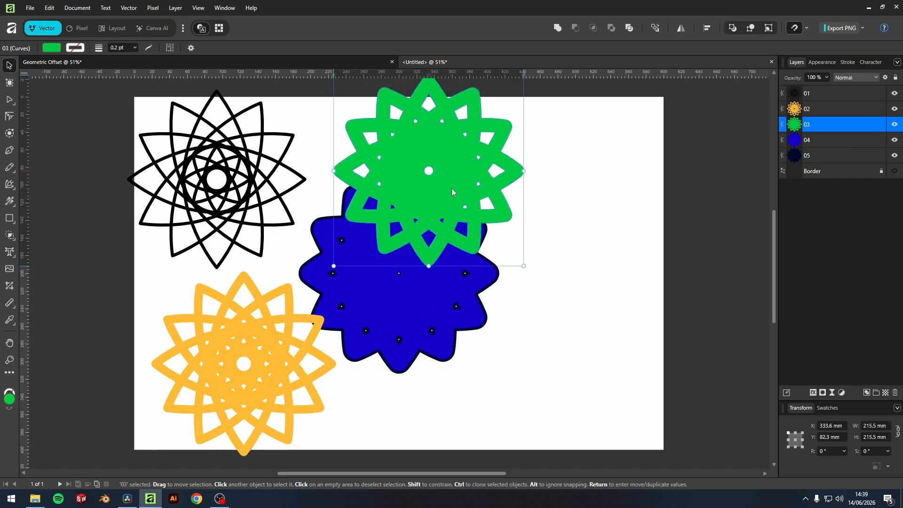
Step: Move the blue 04 shape to the lower right and the navy 05 shape to the bottom centre, then deselect
drag(395, 314, 643, 411)
click(475, 410)
drag(475, 414, 444, 393)
scroll(470, 222, down, 2)
click(522, 200)
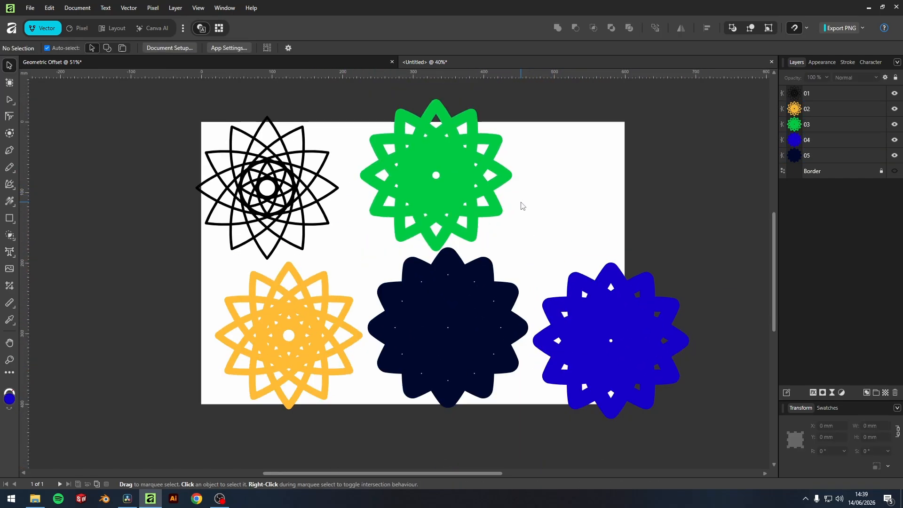